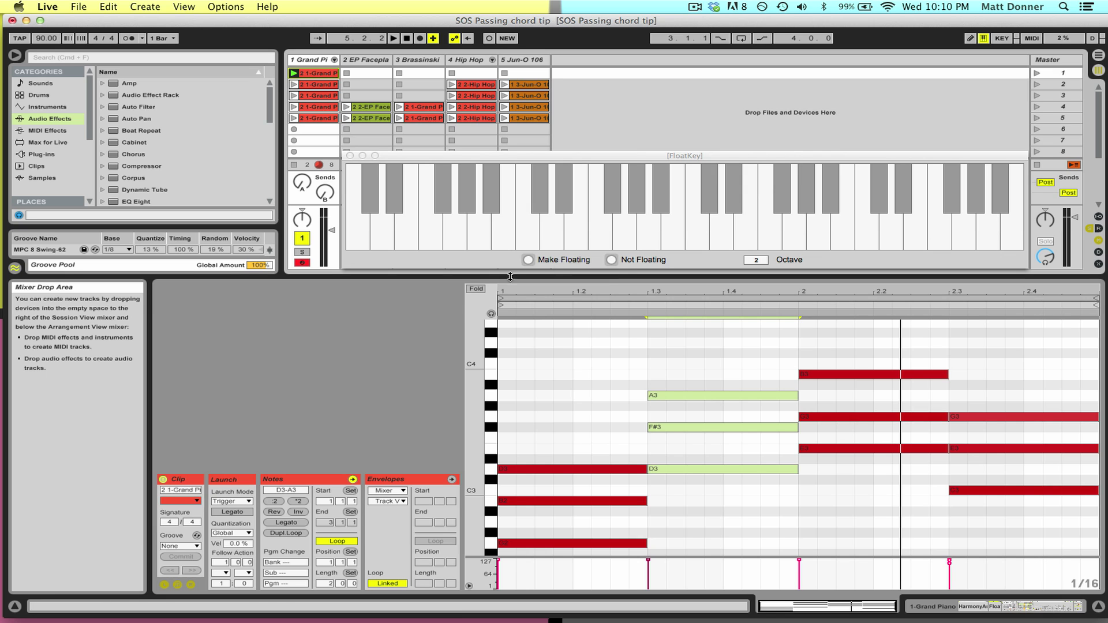
Select each of the four chords in the Grand Piano clip in turn, from the one at bar 1 to the one at 2.3, twice over
{"action": "left_click_drag", "start_coordinate": [543, 447], "coordinate": [543, 557]}
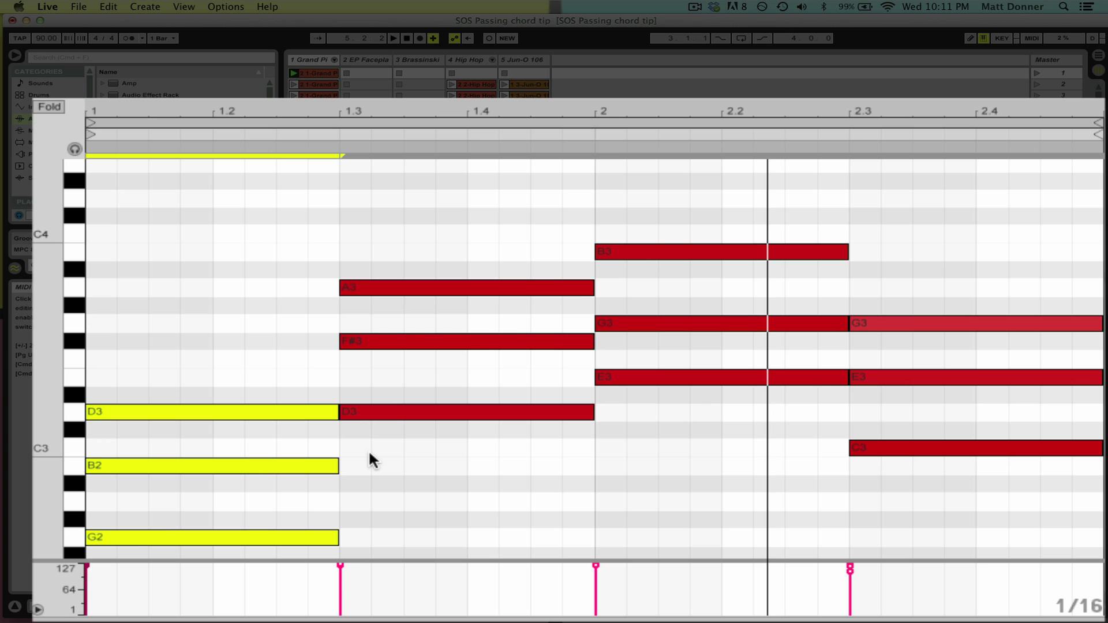
{"action": "left_click_drag", "start_coordinate": [368, 449], "coordinate": [381, 271]}
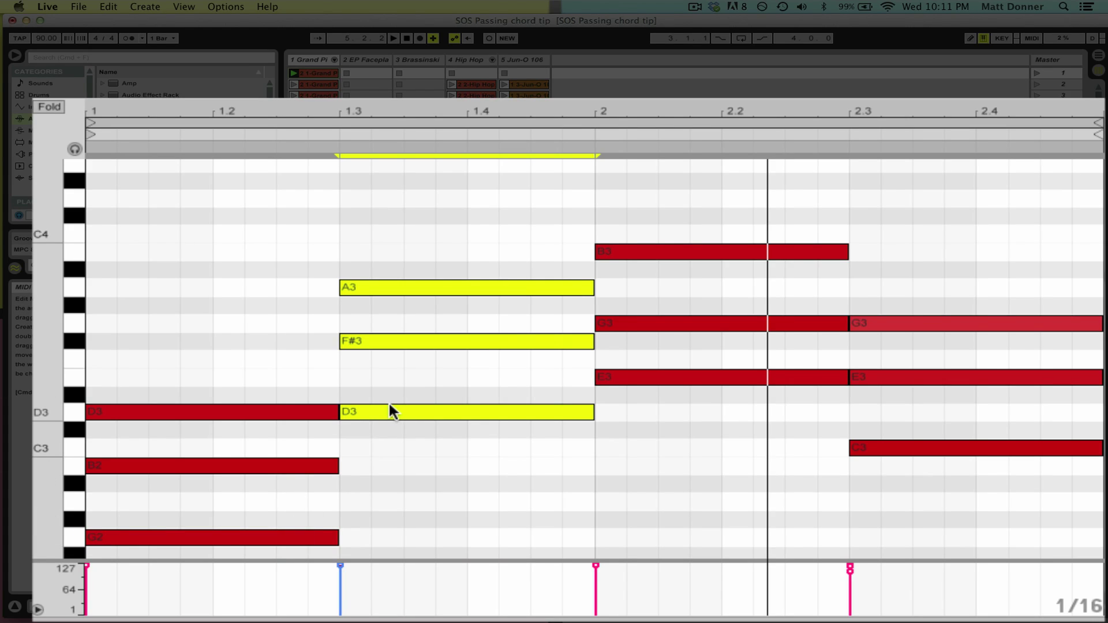
{"action": "left_click_drag", "start_coordinate": [697, 404], "coordinate": [694, 241]}
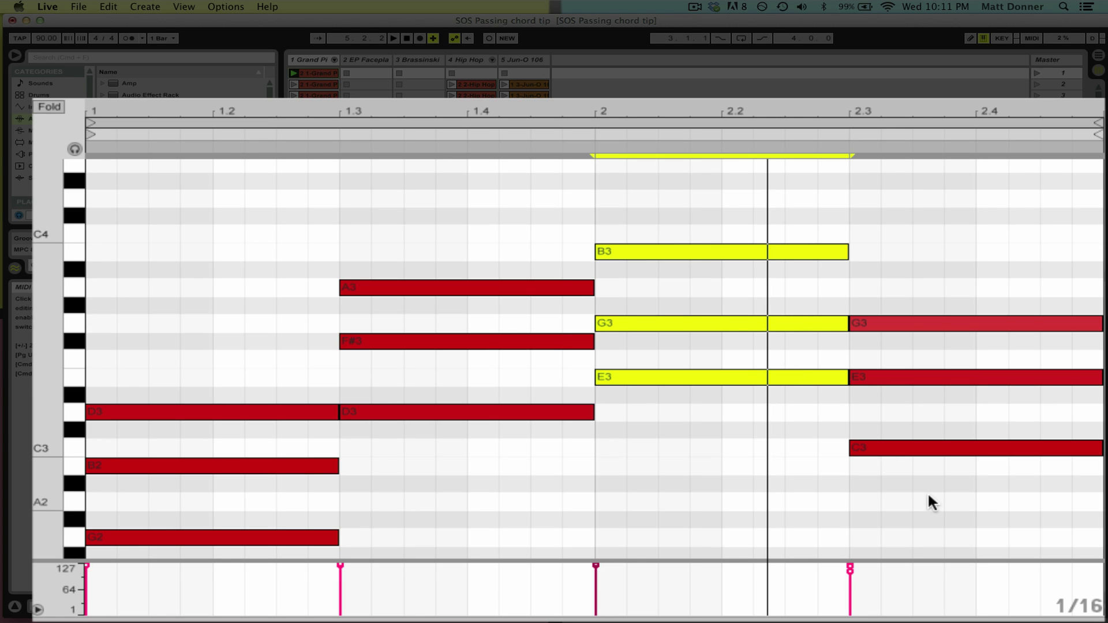
{"action": "left_click_drag", "start_coordinate": [930, 497], "coordinate": [930, 317]}
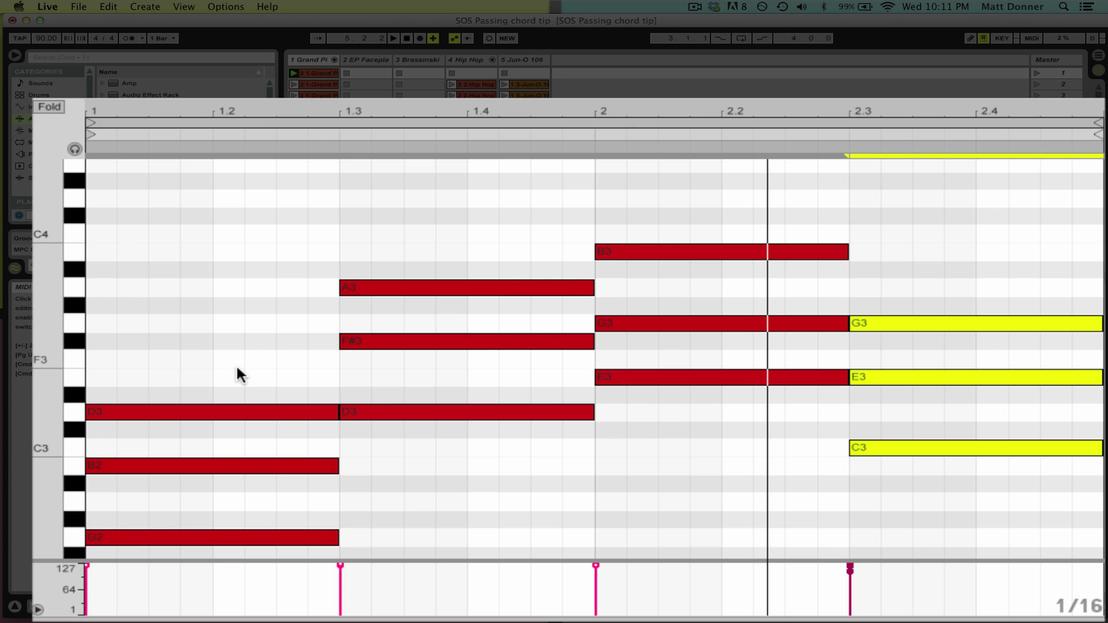
{"action": "left_click_drag", "start_coordinate": [240, 375], "coordinate": [231, 540]}
{"action": "left_click_drag", "start_coordinate": [411, 239], "coordinate": [429, 431]}
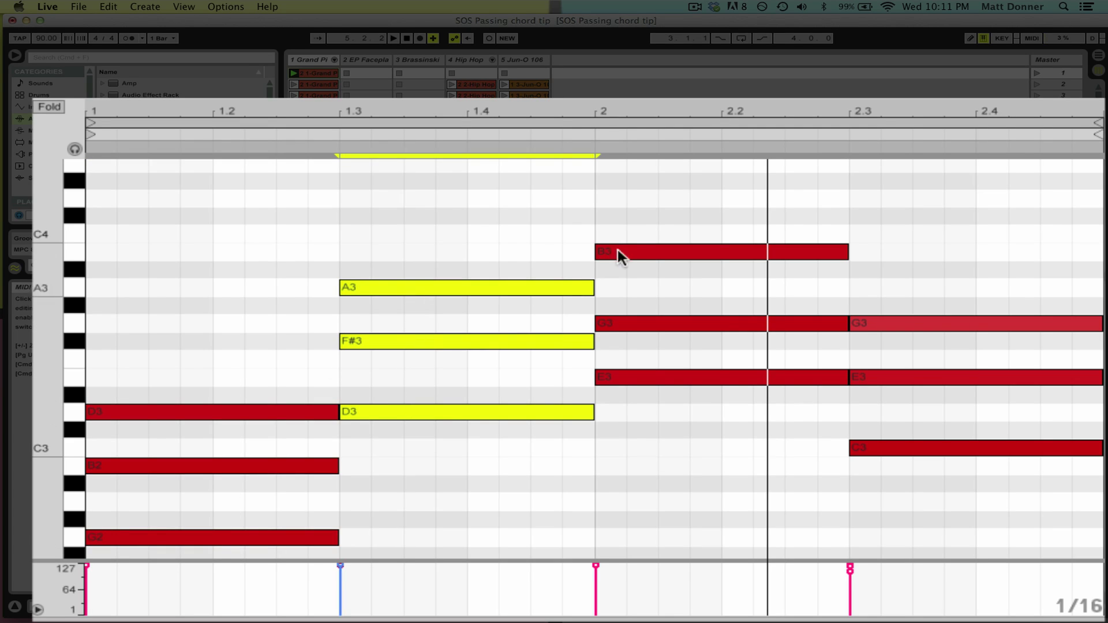
{"action": "left_click_drag", "start_coordinate": [681, 212], "coordinate": [688, 434]}
{"action": "left_click_drag", "start_coordinate": [919, 293], "coordinate": [929, 497]}
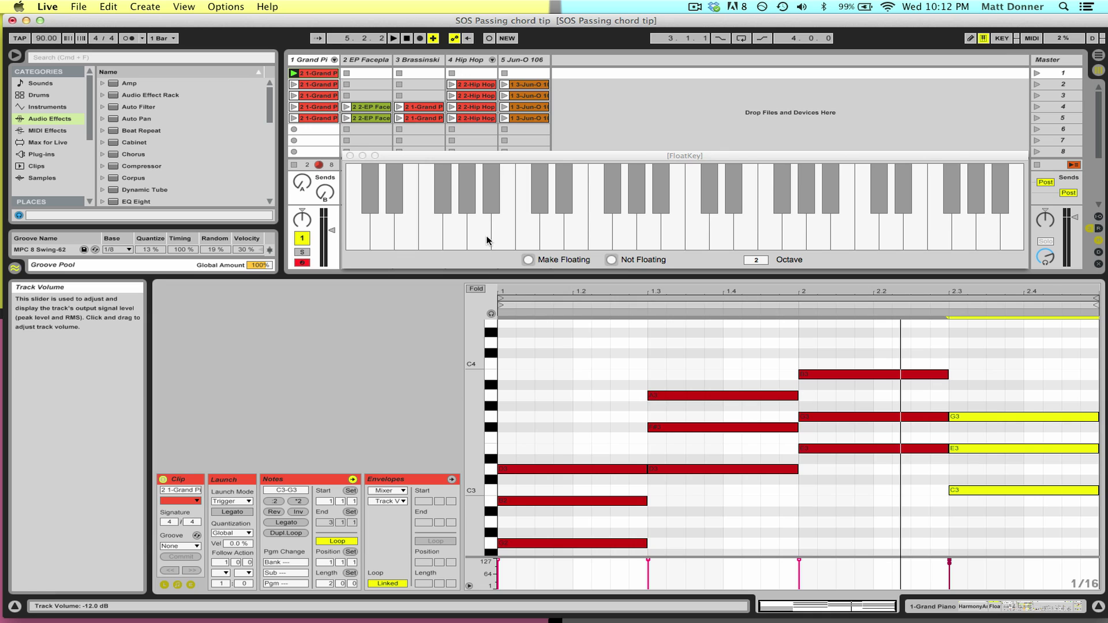
Play the G major scale on the Grand Piano track, ascending from G and descending back to it
{"action": "key", "text": "g"}
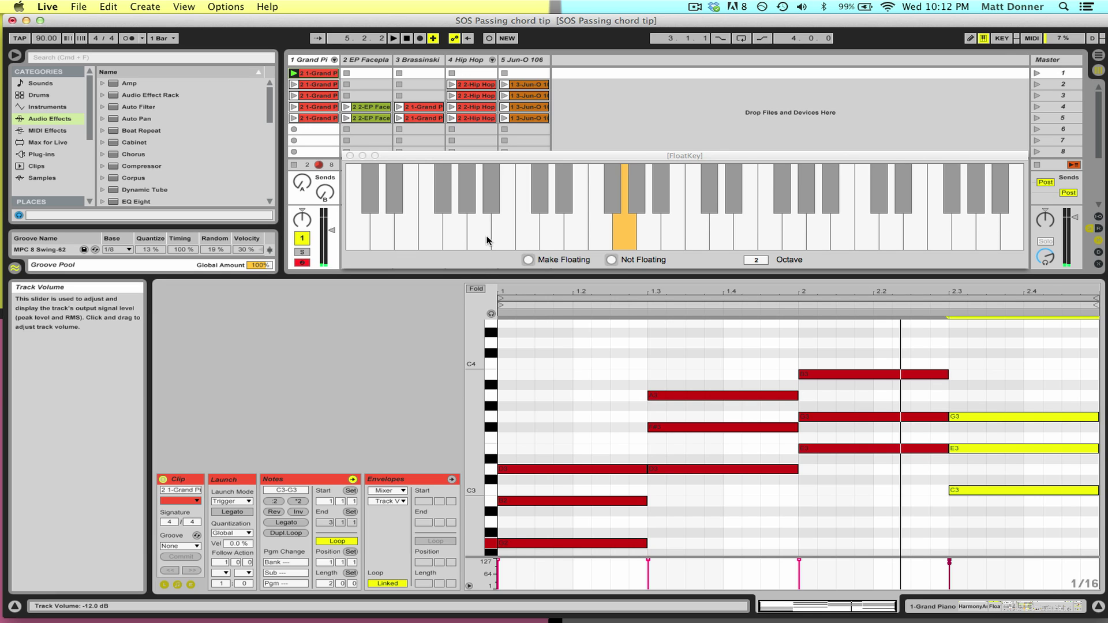
{"action": "key", "text": "h"}
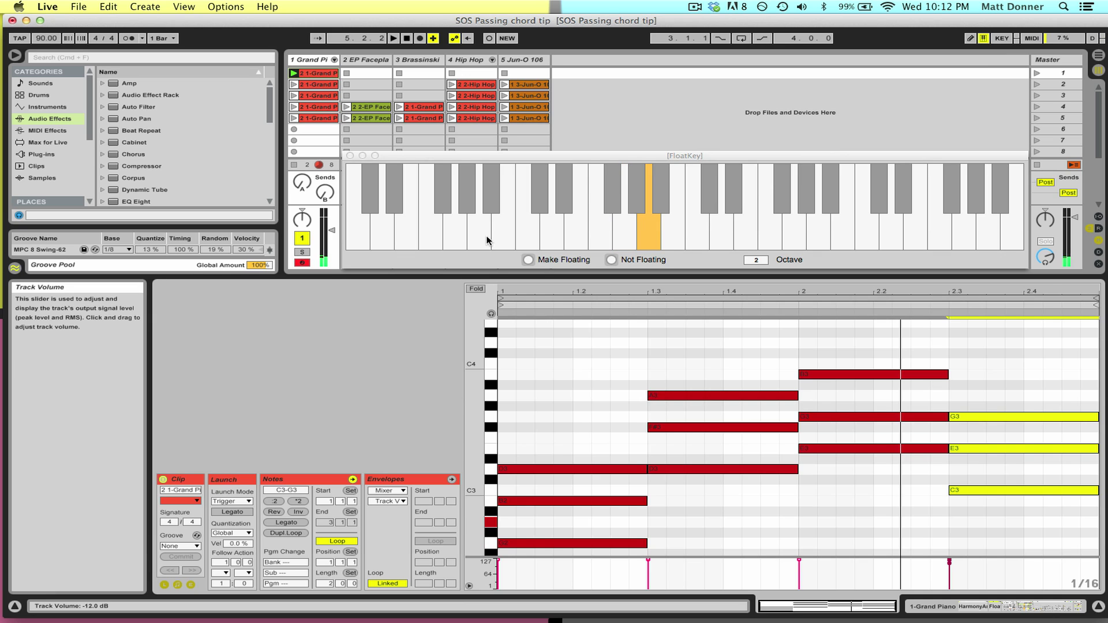
{"action": "key", "text": "j"}
{"action": "key", "text": "k"}
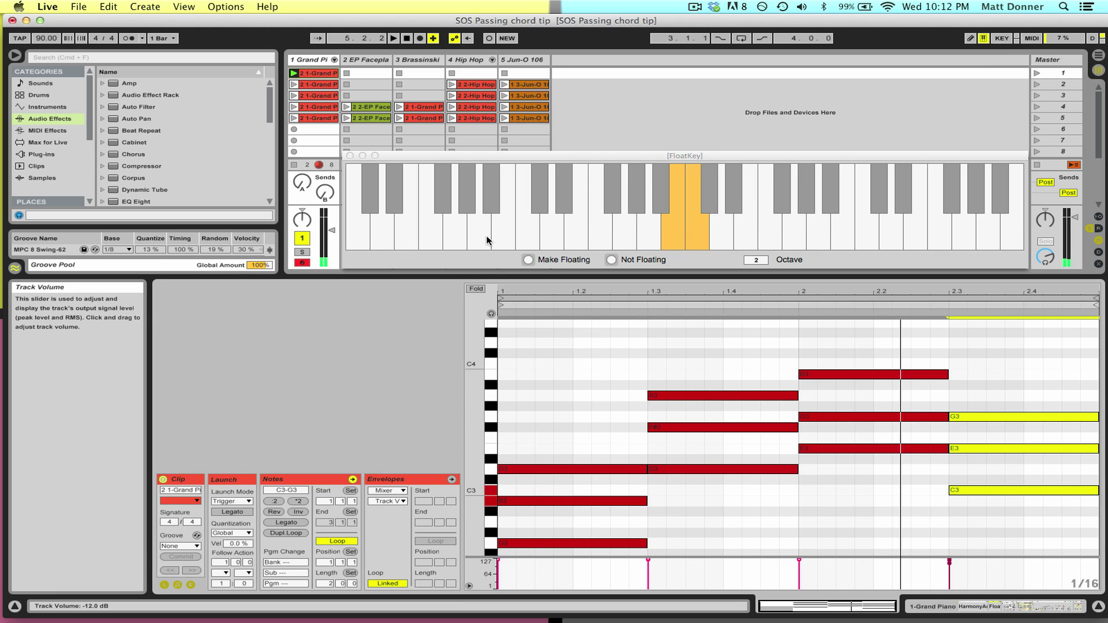
{"action": "key", "text": "g"}
{"action": "key", "text": "h"}
{"action": "key", "text": "j"}
{"action": "key", "text": "k"}
{"action": "key", "text": "l"}
{"action": "key", "text": "semicolon"}
{"action": "key", "text": "bracketright"}
{"action": "key", "text": "Return"}
{"action": "key", "text": "bracketright"}
{"action": "key", "text": "semicolon"}
{"action": "key", "text": "l"}
{"action": "key", "text": "k"}
{"action": "key", "text": "j"}
{"action": "key", "text": "h"}
{"action": "key", "text": "g"}
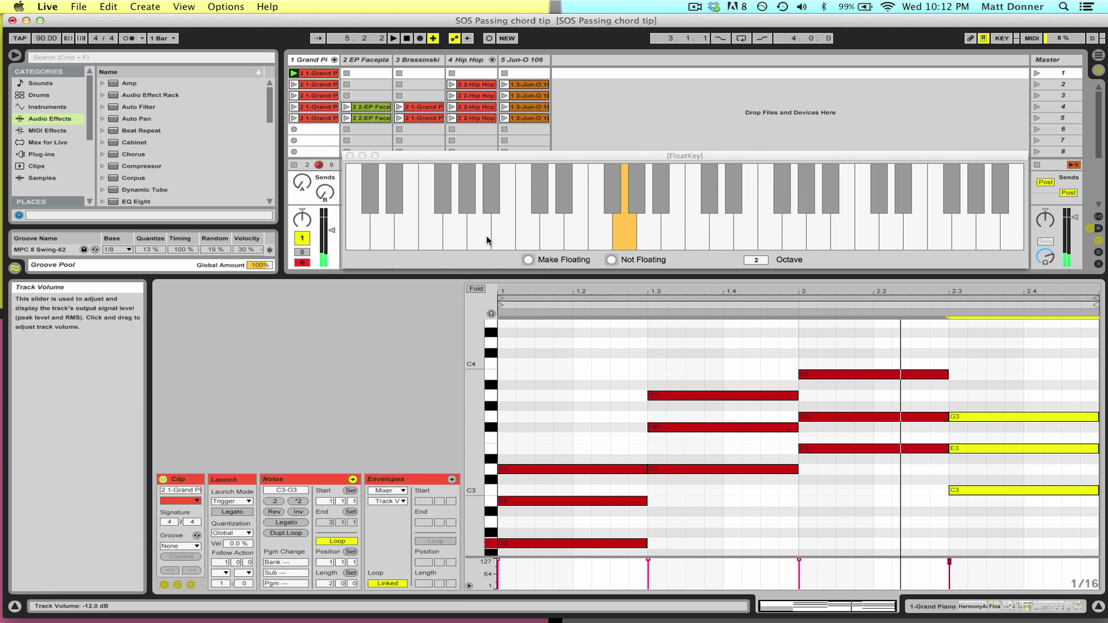
Play the G major scale upward again through F#, and select the F#3 note in the chord at 1.3
{"action": "key", "text": "g"}
{"action": "key", "text": "g"}
{"action": "key", "text": "h"}
{"action": "key", "text": "j"}
{"action": "key", "text": "k"}
{"action": "key", "text": "l"}
{"action": "key", "text": "semicolon"}
{"action": "key", "text": "bracketright"}
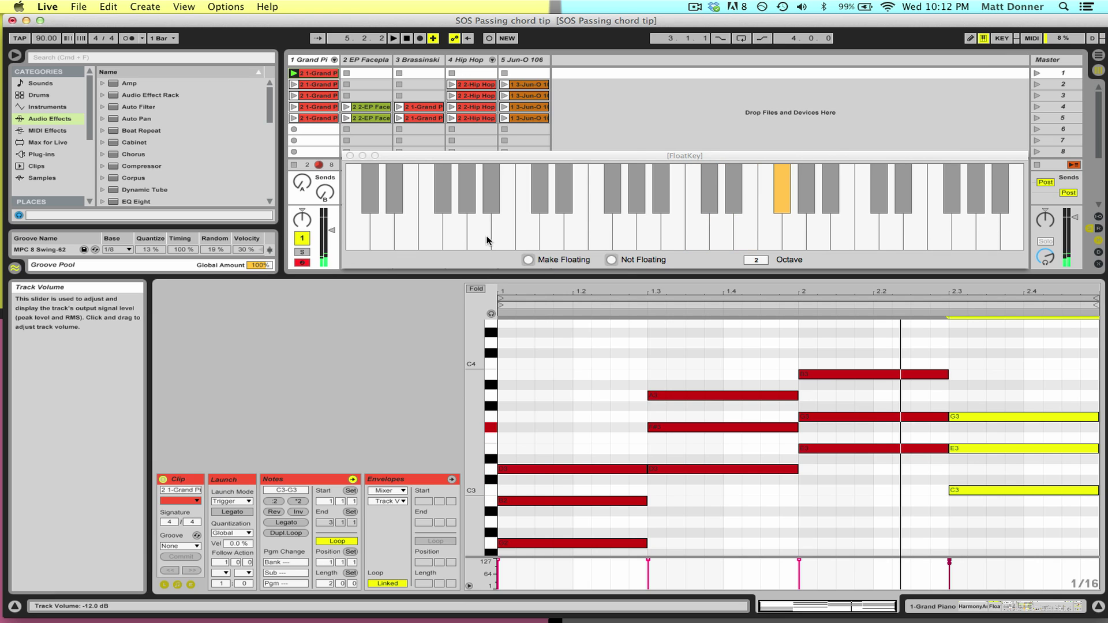
{"action": "key", "text": "backslash"}
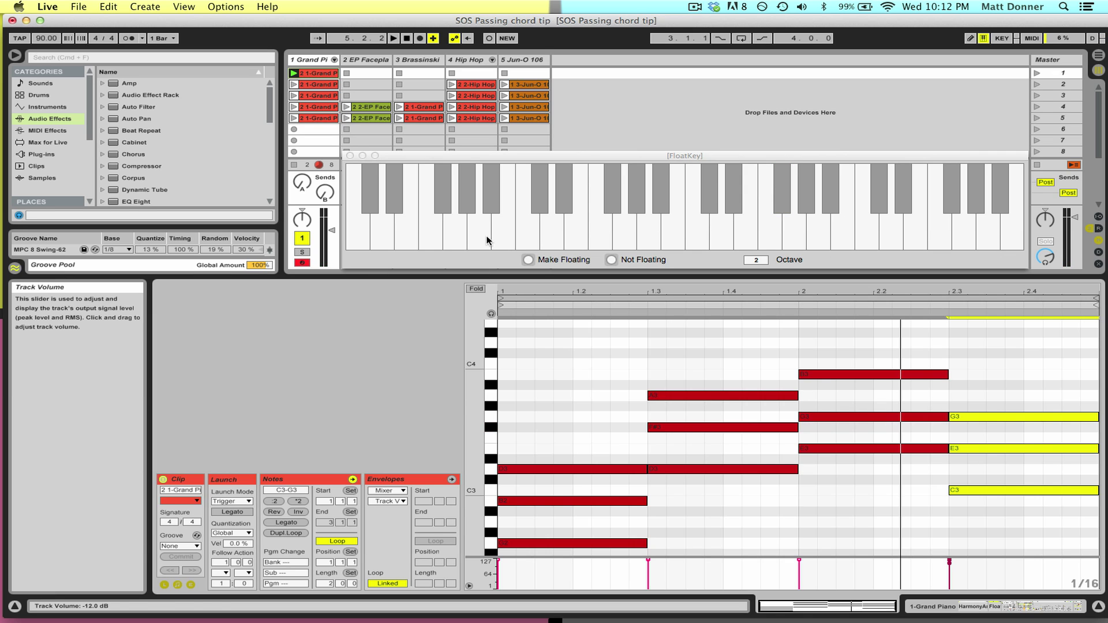
{"action": "left_click", "coordinate": [689, 427]}
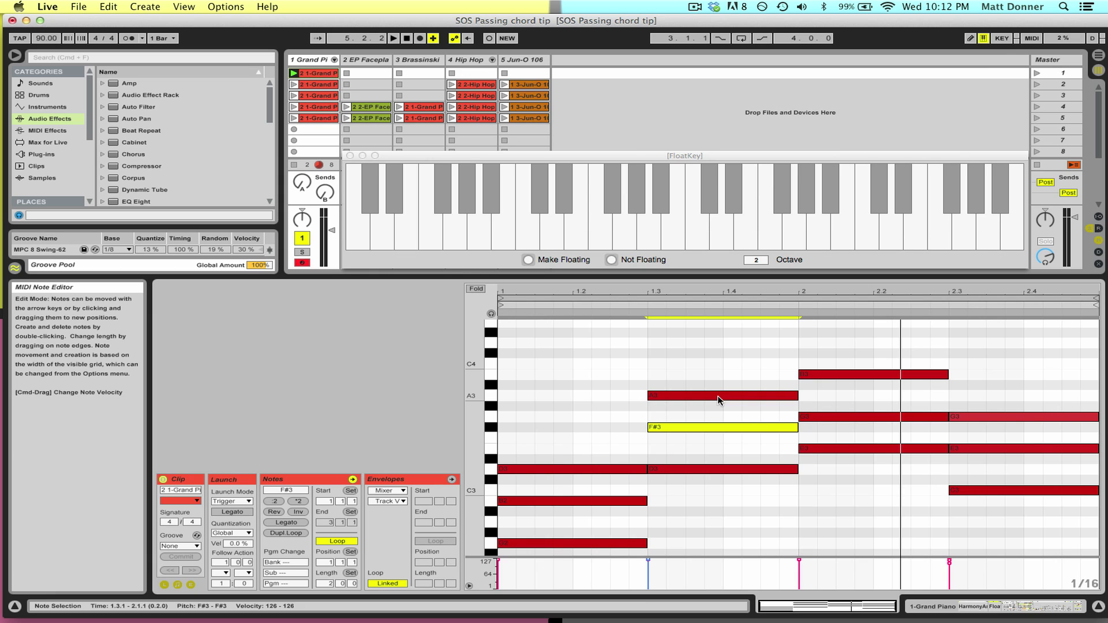
Play back the first Grand Piano clip to hear the four-chord progression, and stop playback
{"action": "key", "text": "space"}
{"action": "left_click", "coordinate": [294, 74]}
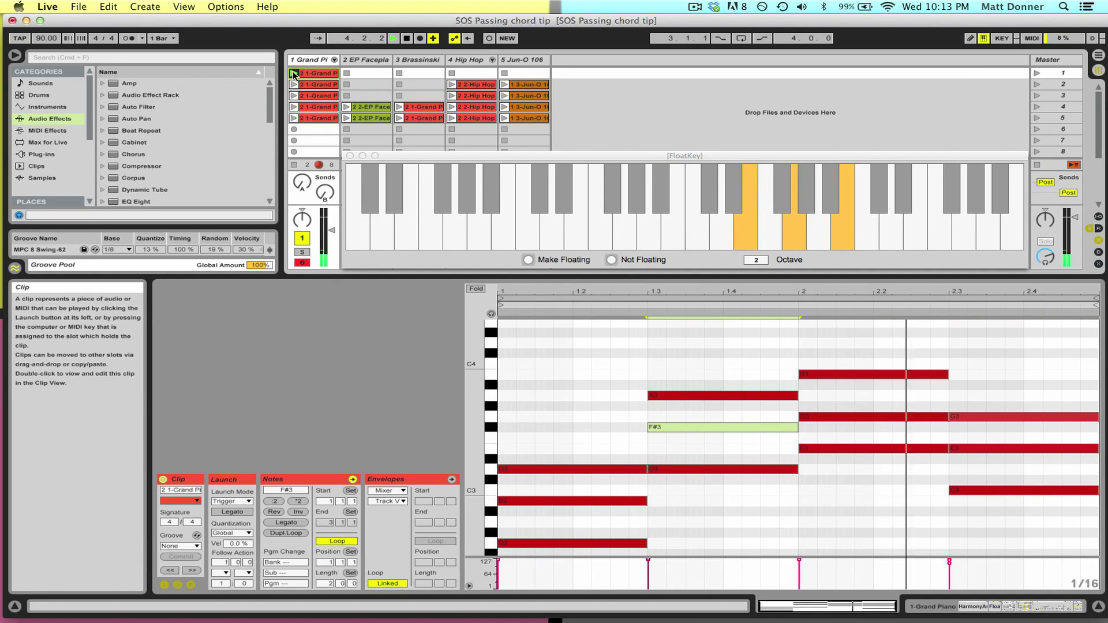
{"action": "key", "text": "space"}
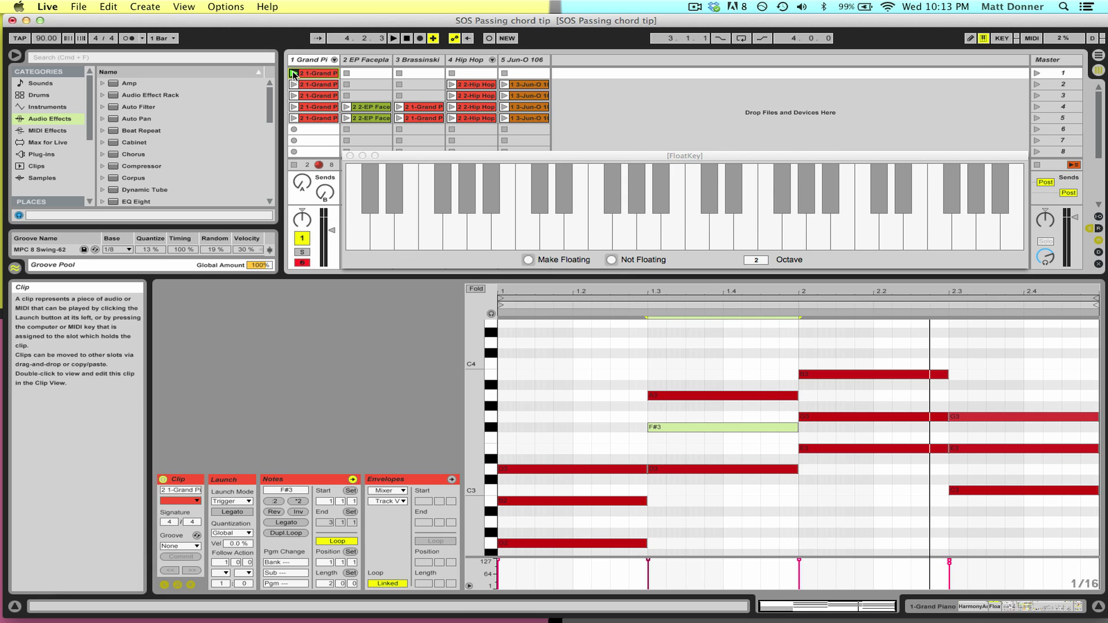
{"action": "left_click", "coordinate": [293, 73]}
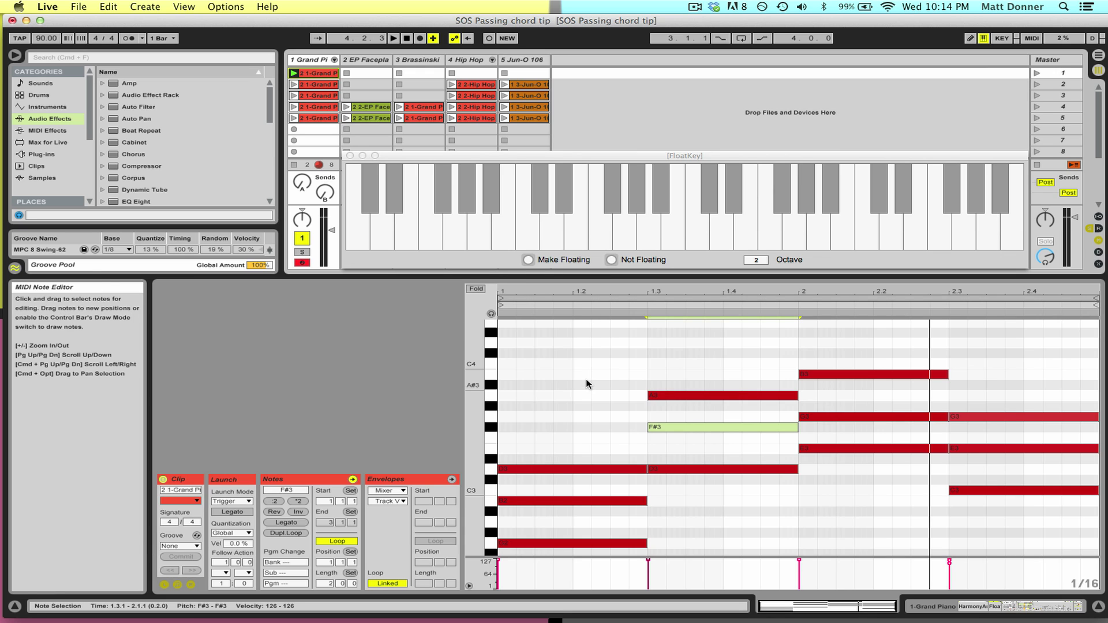
Select the notes of each chord from bar 1 to 2.3 in order, and return to the D3, F#3, A3 chord at 1.3
{"action": "left_click_drag", "start_coordinate": [594, 440], "coordinate": [594, 547]}
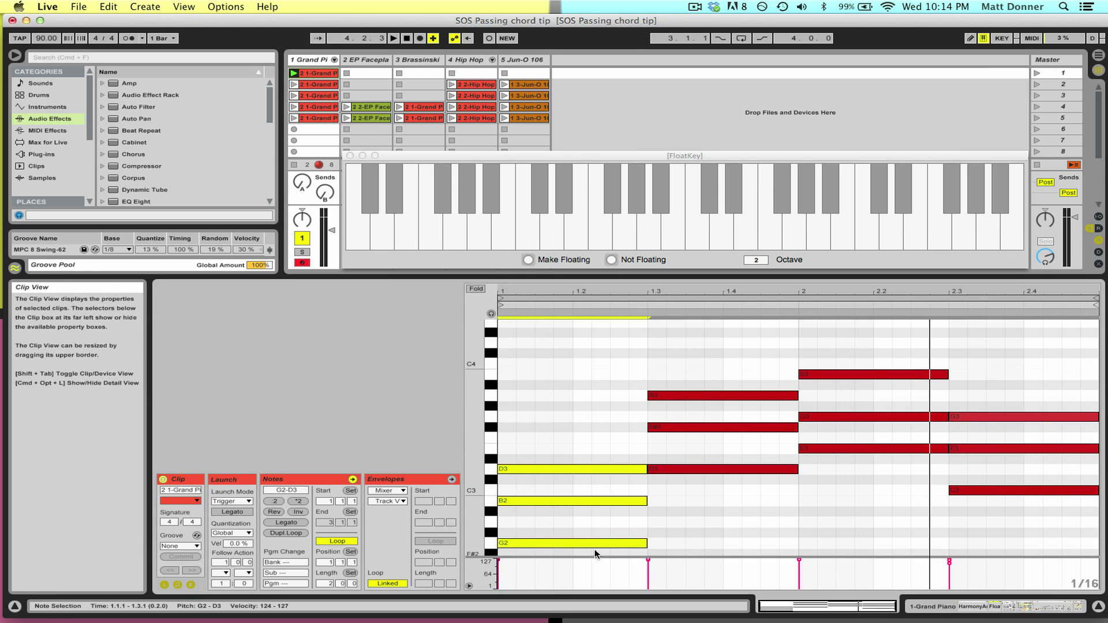
{"action": "left_click_drag", "start_coordinate": [699, 524], "coordinate": [690, 347]}
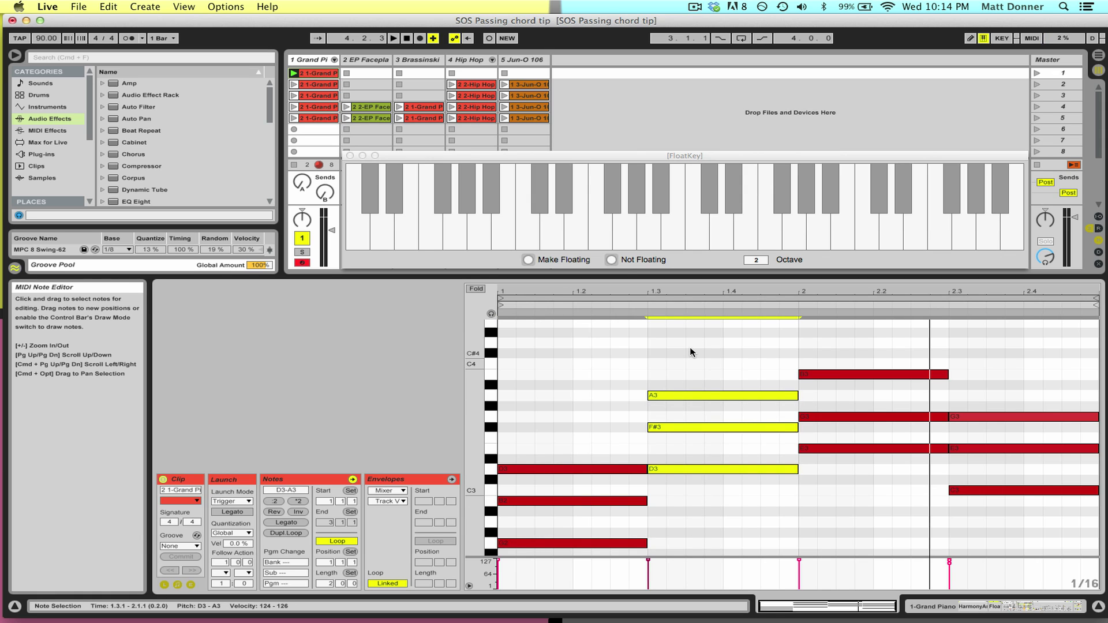
{"action": "left_click", "coordinate": [868, 314]}
{"action": "left_click_drag", "start_coordinate": [848, 476], "coordinate": [892, 353]}
{"action": "left_click", "coordinate": [1003, 386]}
{"action": "left_click_drag", "start_coordinate": [1004, 387], "coordinate": [1044, 559]}
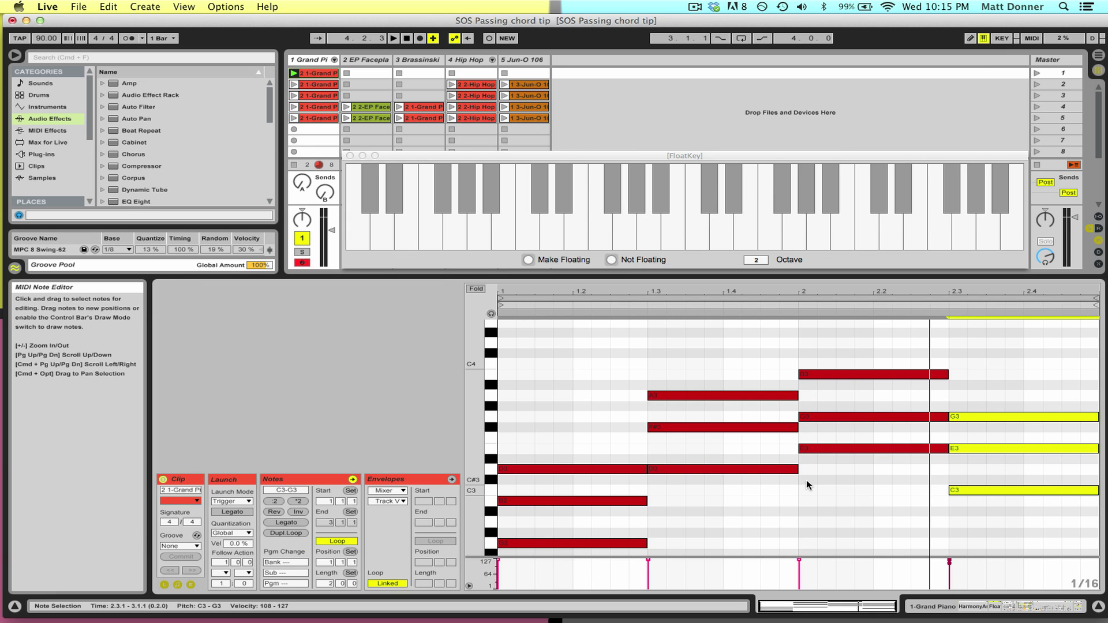
{"action": "left_click_drag", "start_coordinate": [766, 493], "coordinate": [758, 382]}
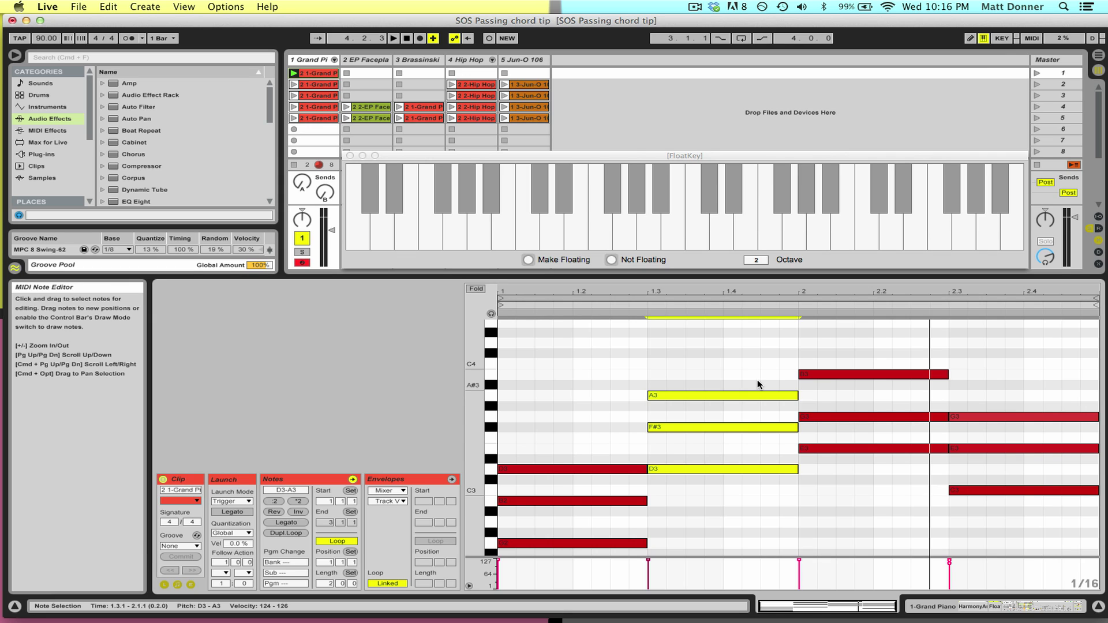
Open the second Grand Piano clip and go through the D#3, F#3 and B3 notes of the passing chord at 1.4
{"action": "left_click", "coordinate": [319, 86]}
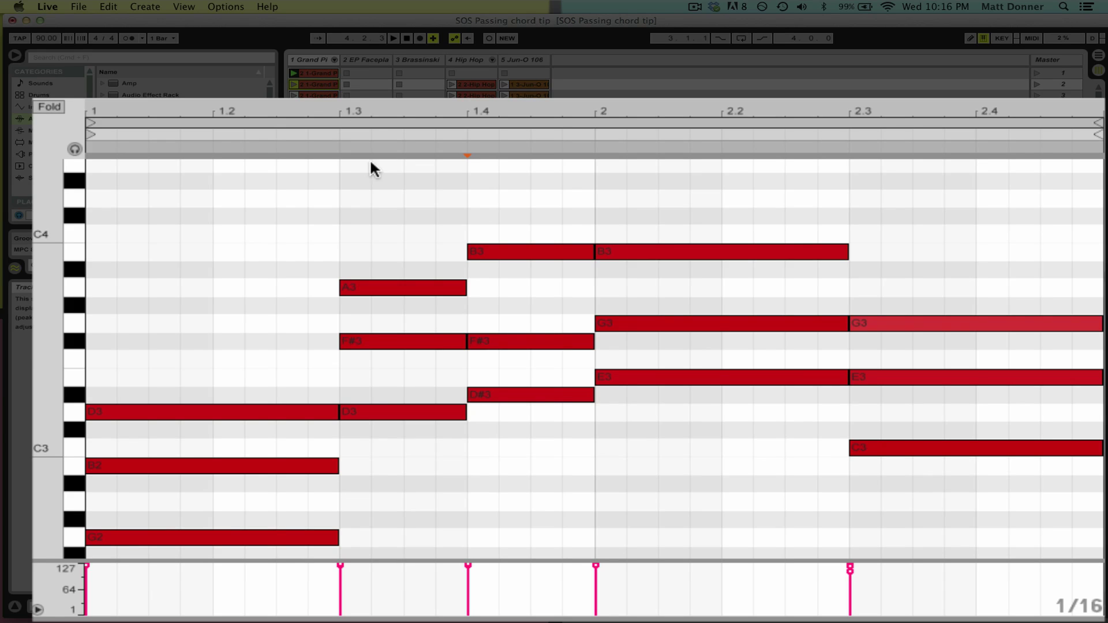
{"action": "left_click_drag", "start_coordinate": [429, 230], "coordinate": [529, 428]}
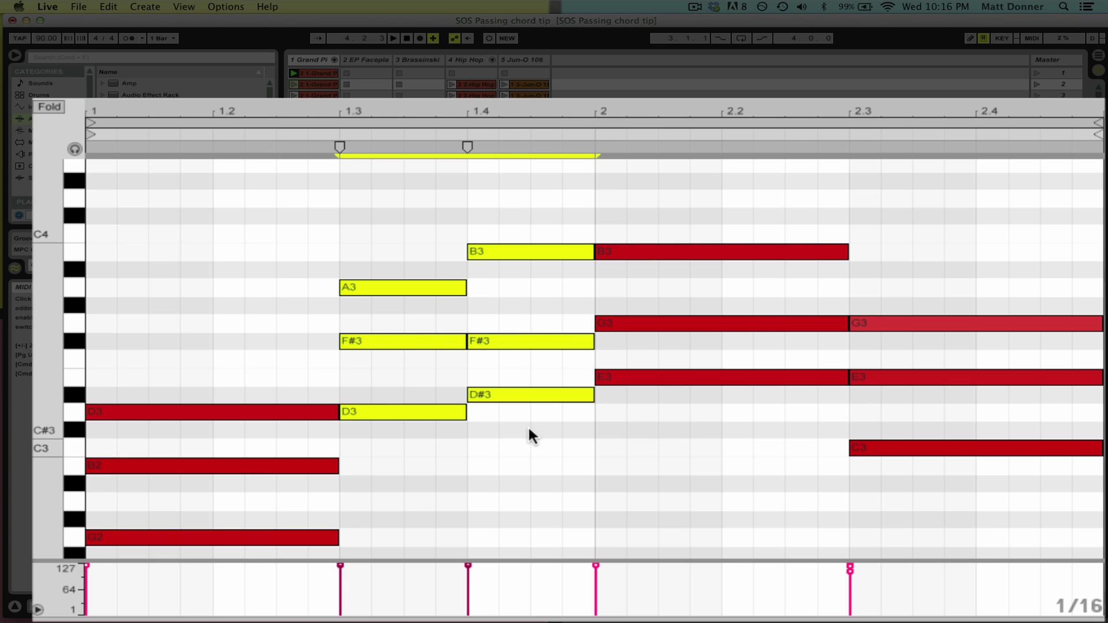
{"action": "left_click", "coordinate": [527, 425]}
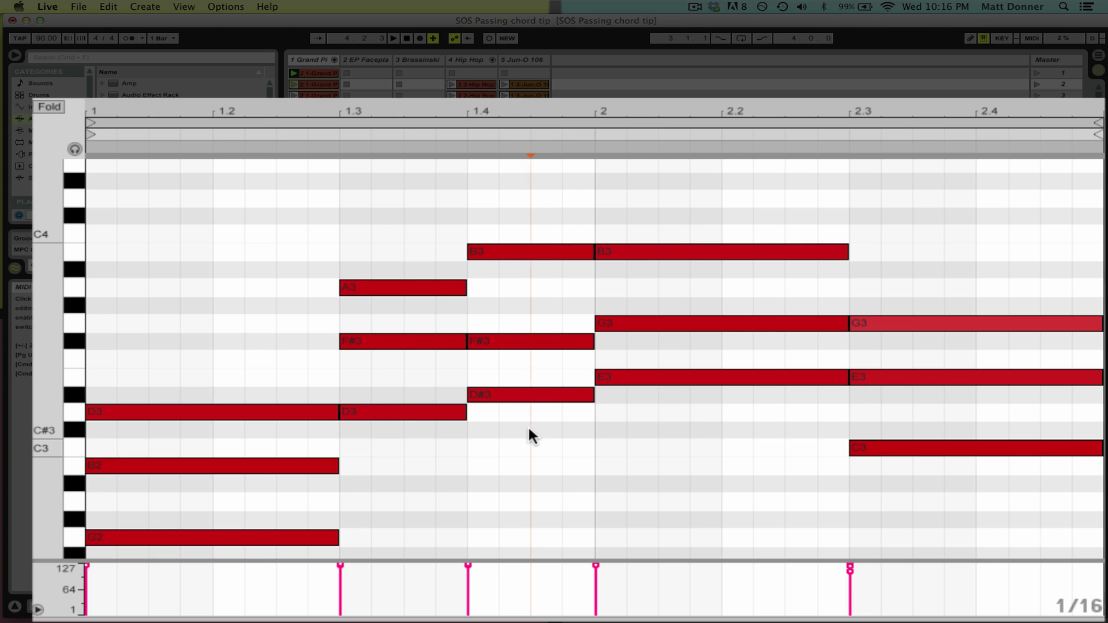
{"action": "left_click", "coordinate": [518, 396]}
{"action": "left_click", "coordinate": [516, 344]}
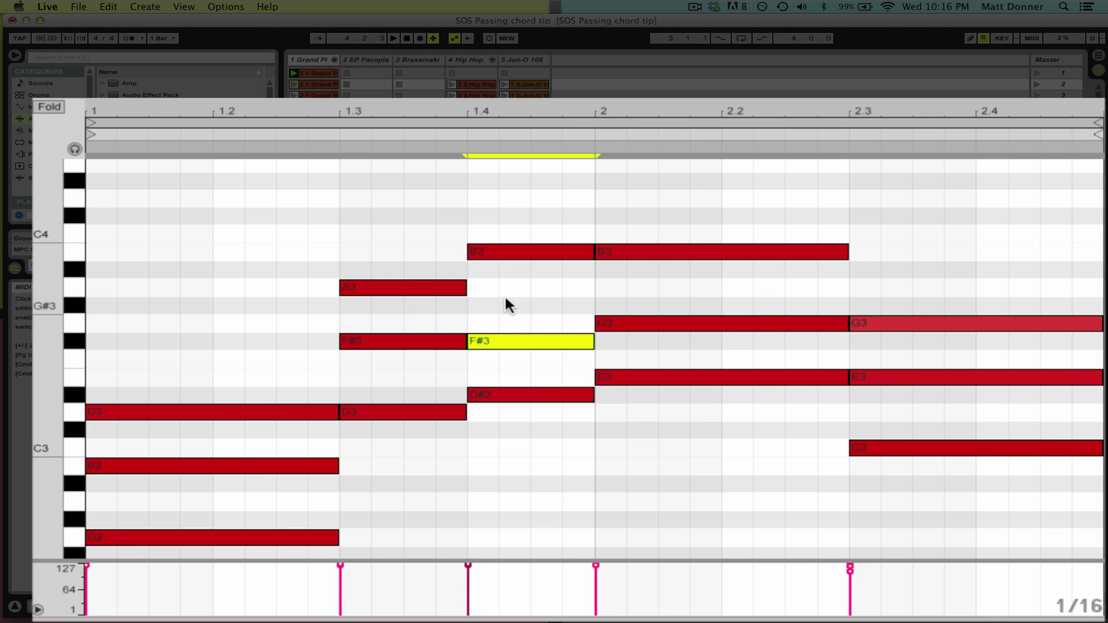
{"action": "left_click", "coordinate": [515, 256]}
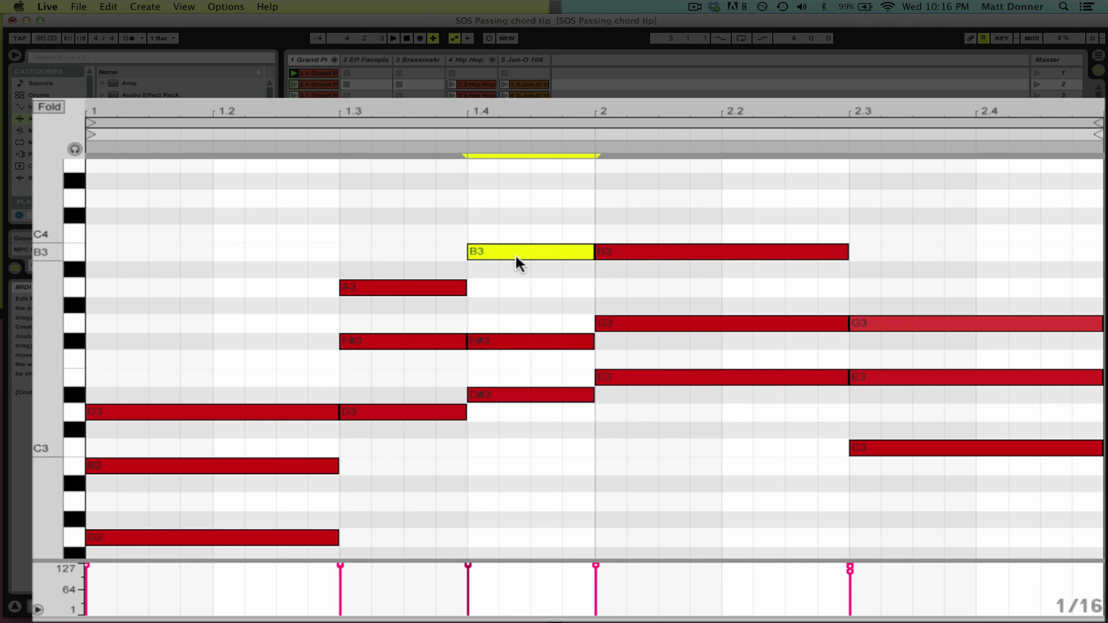
Compare the passing chord at 1.4 with its neighbouring chords at 1.3 and 2, selecting each as a group
{"action": "left_click_drag", "start_coordinate": [394, 237], "coordinate": [415, 497]}
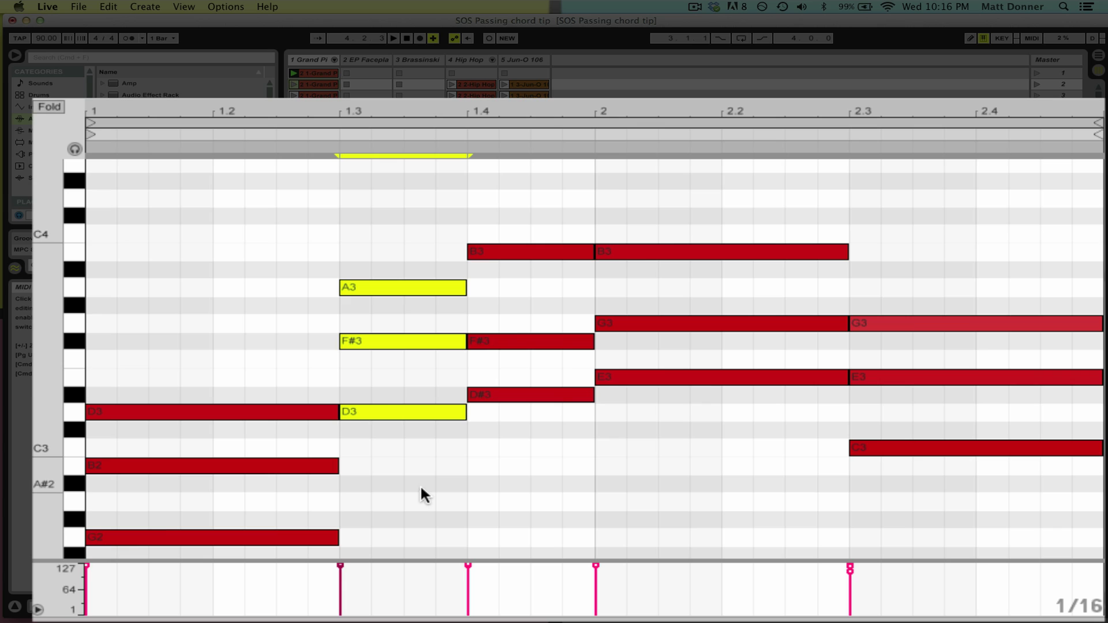
{"action": "left_click_drag", "start_coordinate": [531, 193], "coordinate": [537, 489]}
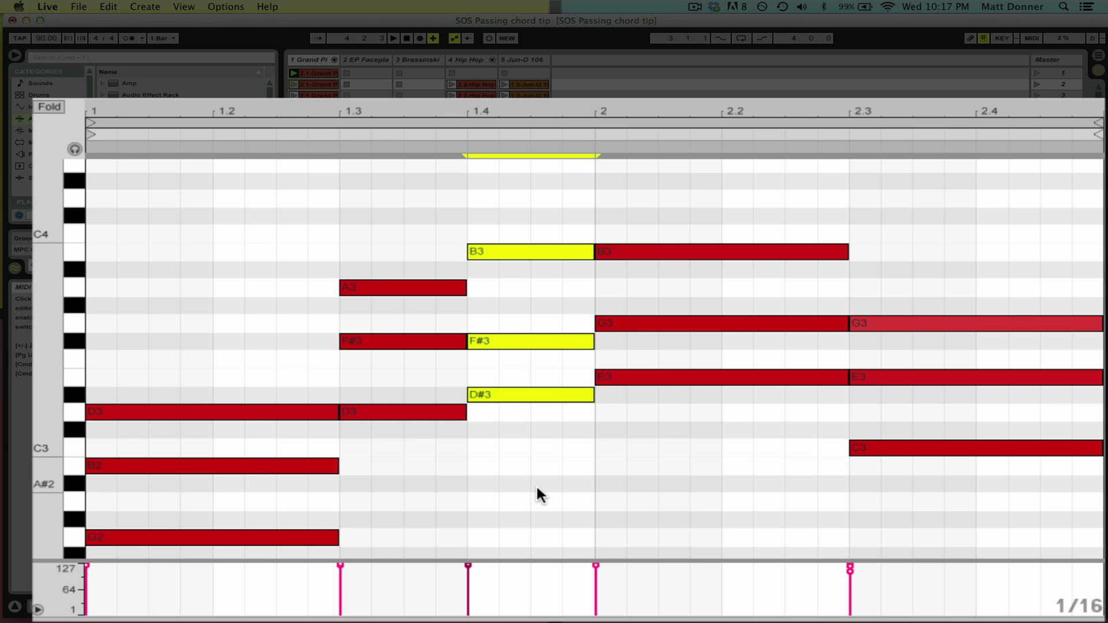
{"action": "left_click_drag", "start_coordinate": [368, 208], "coordinate": [383, 462]}
{"action": "left_click_drag", "start_coordinate": [648, 230], "coordinate": [663, 415]}
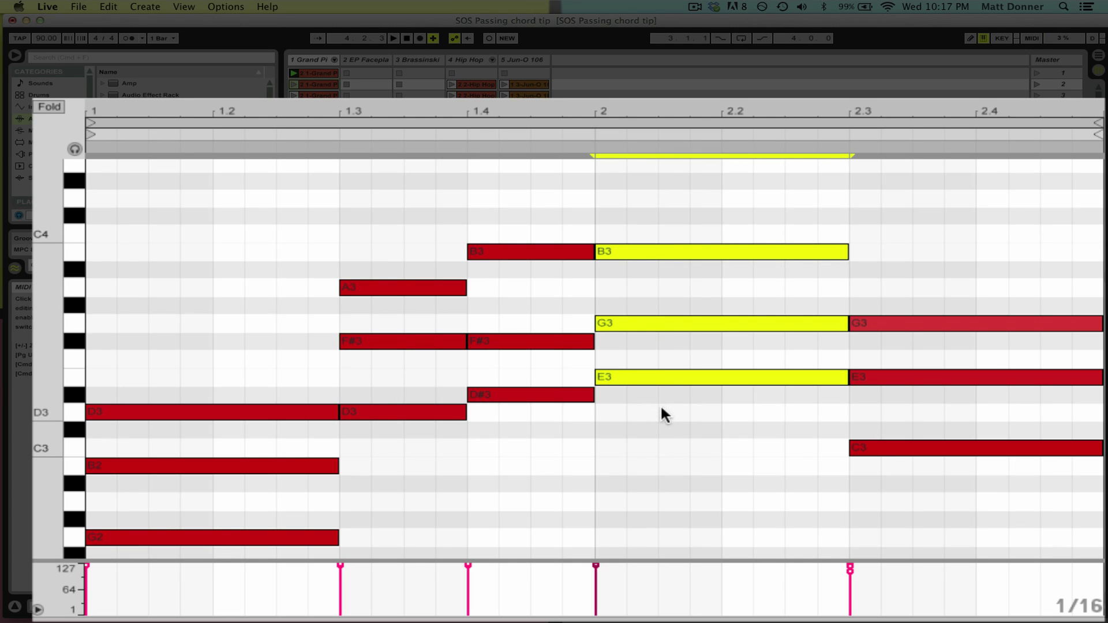
{"action": "left_click_drag", "start_coordinate": [372, 218], "coordinate": [403, 457]}
{"action": "left_click_drag", "start_coordinate": [509, 203], "coordinate": [535, 408]}
{"action": "left_click_drag", "start_coordinate": [662, 190], "coordinate": [674, 452]}
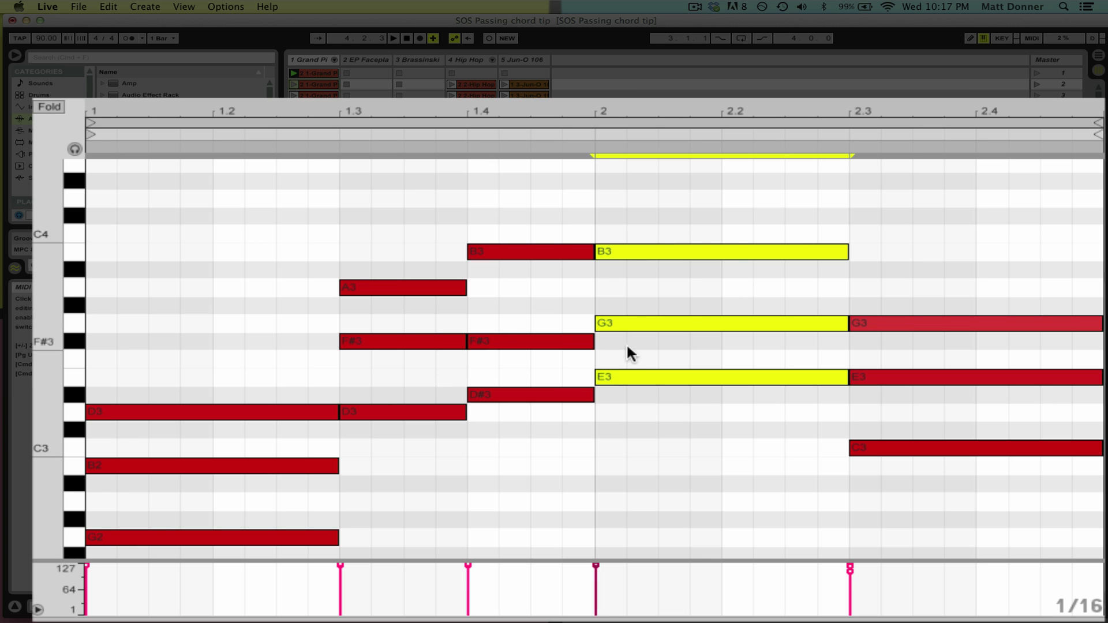
Move the B3 note of the passing chord at 1.4 down an octave to B2
{"action": "left_click_drag", "start_coordinate": [549, 202], "coordinate": [534, 433]}
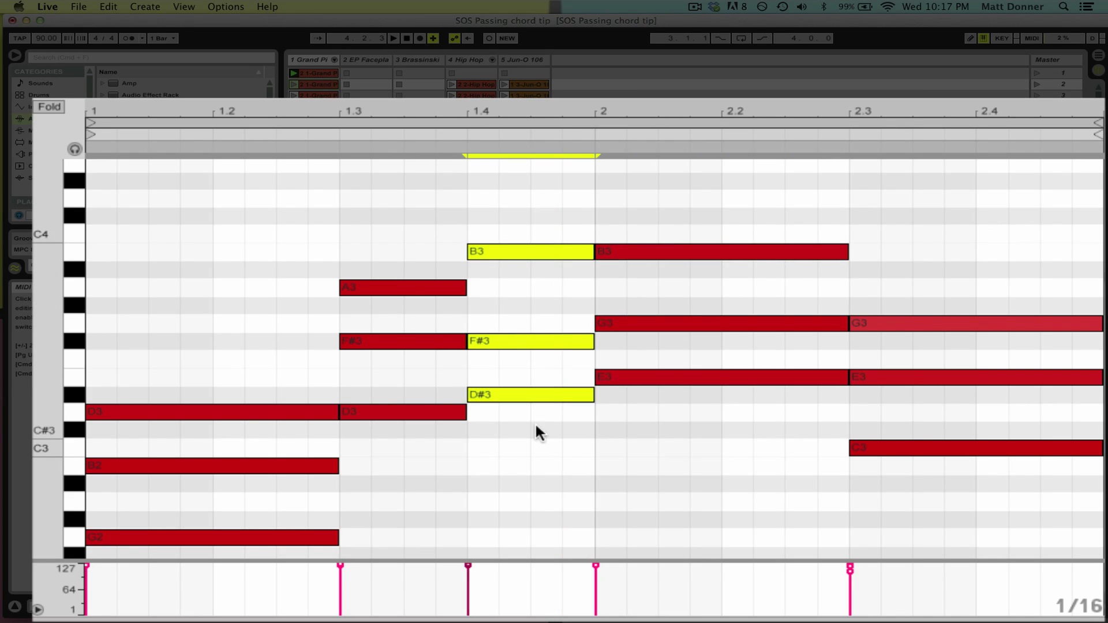
{"action": "left_click", "coordinate": [514, 267]}
{"action": "left_click_drag", "start_coordinate": [518, 248], "coordinate": [519, 462]}
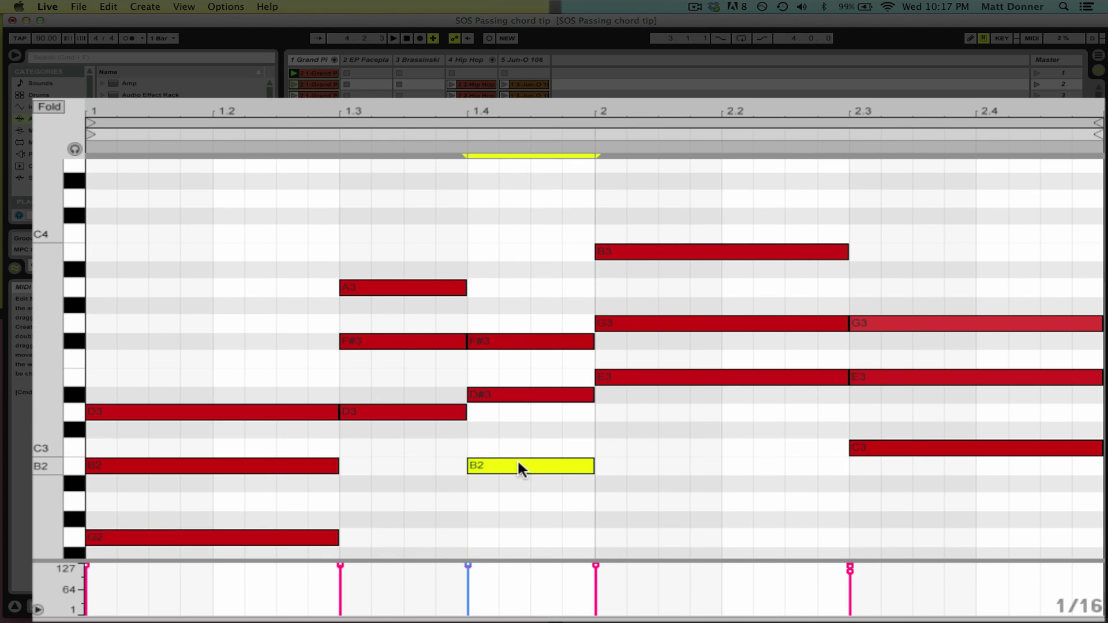
Trace the rising line D3, D#3, E3 from the first chord through the passing chord to the chord at bar 2, selecting each note
{"action": "left_click", "coordinate": [428, 409]}
{"action": "left_click", "coordinate": [473, 395]}
{"action": "left_click", "coordinate": [603, 377]}
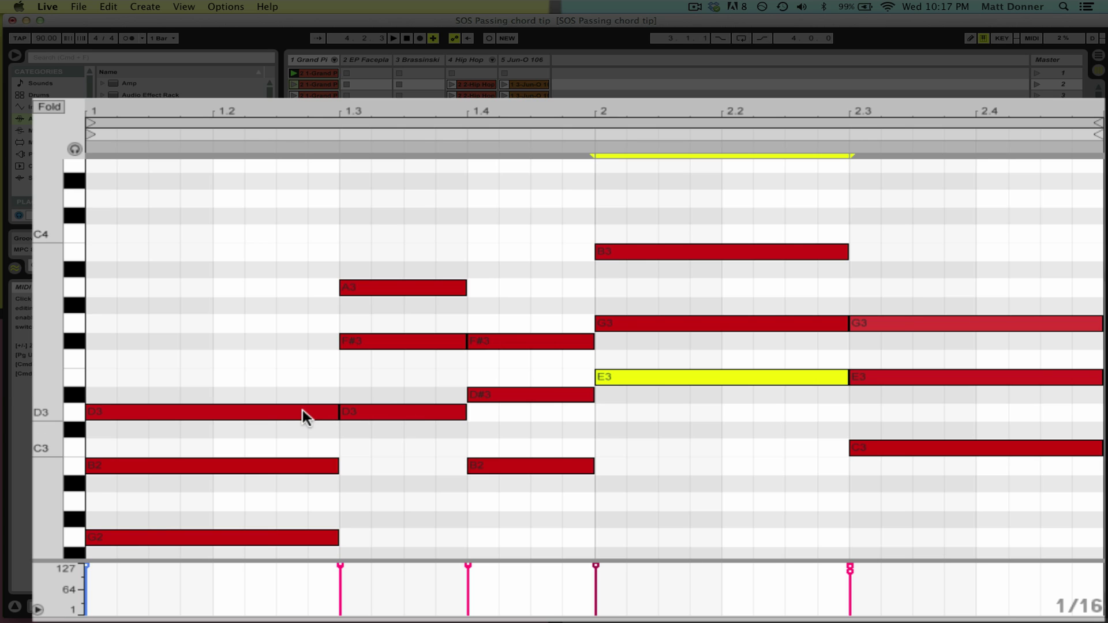
{"action": "left_click", "coordinate": [271, 411]}
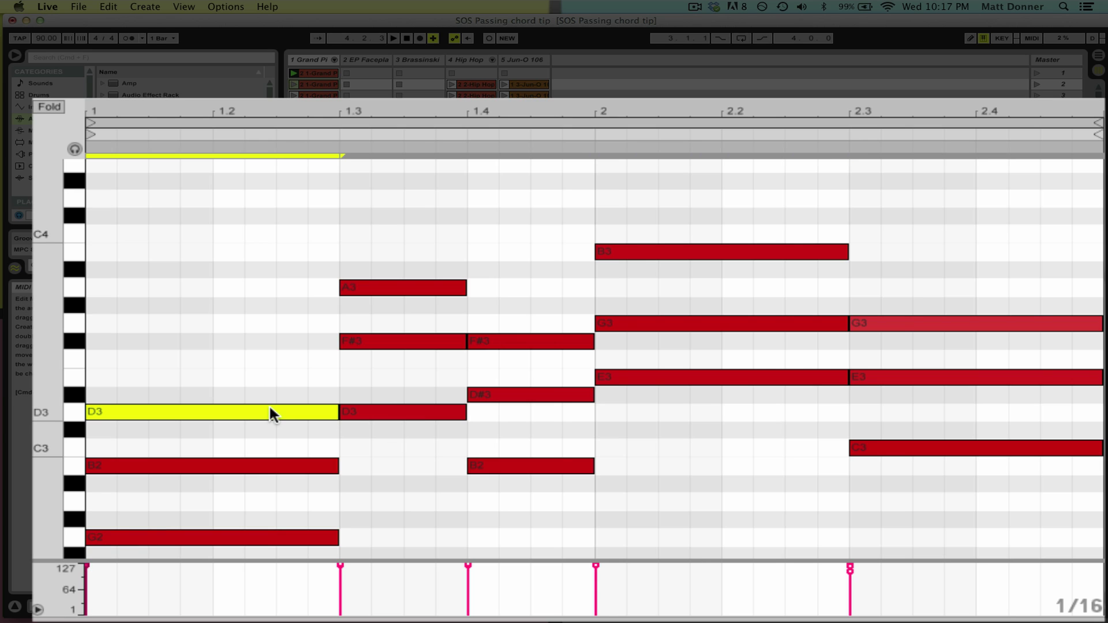
{"action": "left_click", "coordinate": [395, 410]}
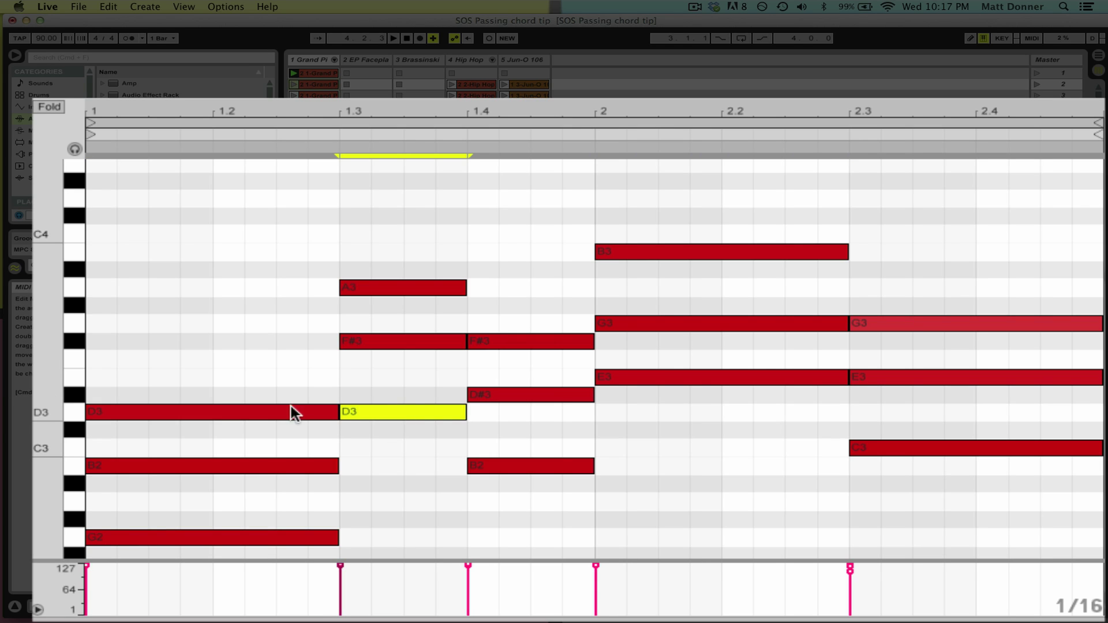
{"action": "left_click", "coordinate": [521, 397]}
{"action": "left_click", "coordinate": [640, 376]}
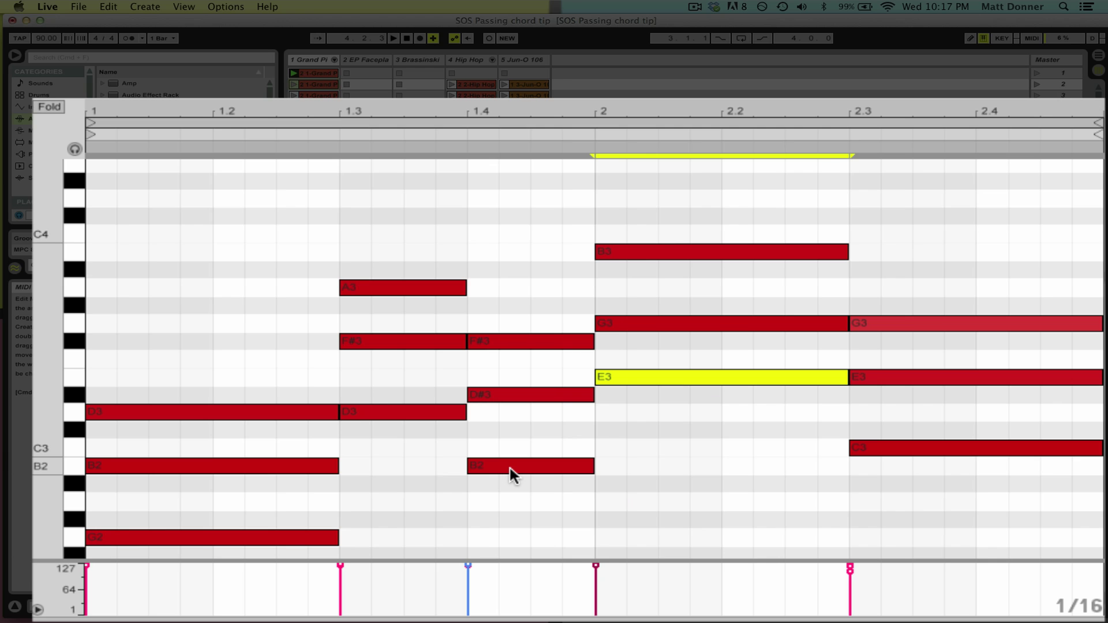
Move the passing chord's B2 note at 1.4 back up an octave to B3 and play the second Grand Piano clip
{"action": "left_click_drag", "start_coordinate": [510, 467], "coordinate": [508, 253]}
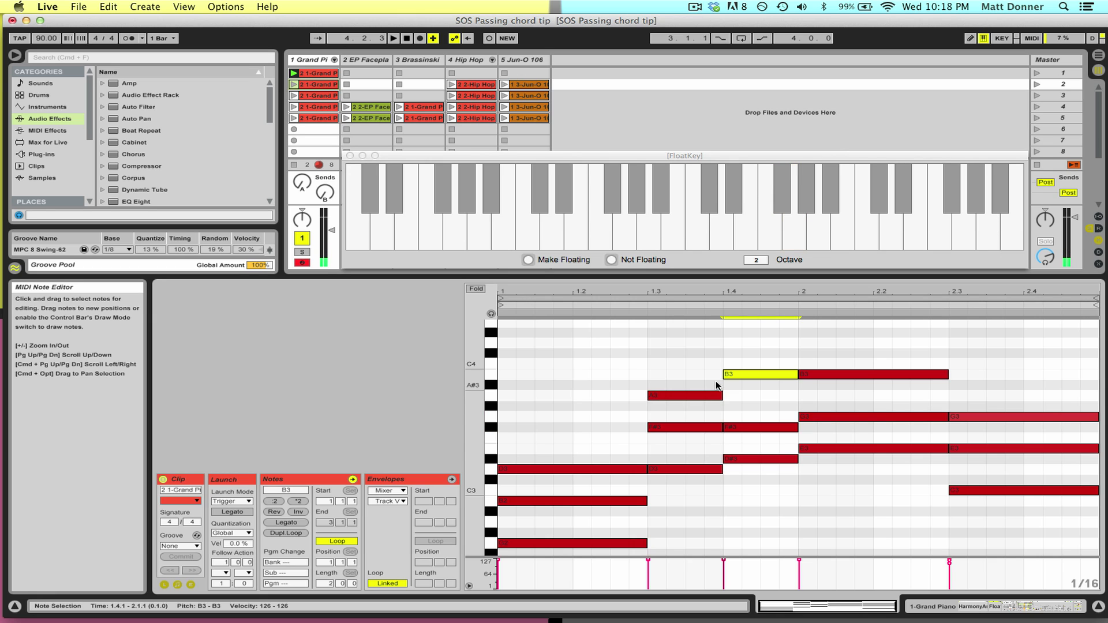
{"action": "left_click_drag", "start_coordinate": [695, 411], "coordinate": [732, 425]}
{"action": "left_click", "coordinate": [813, 409]}
{"action": "left_click", "coordinate": [814, 416]}
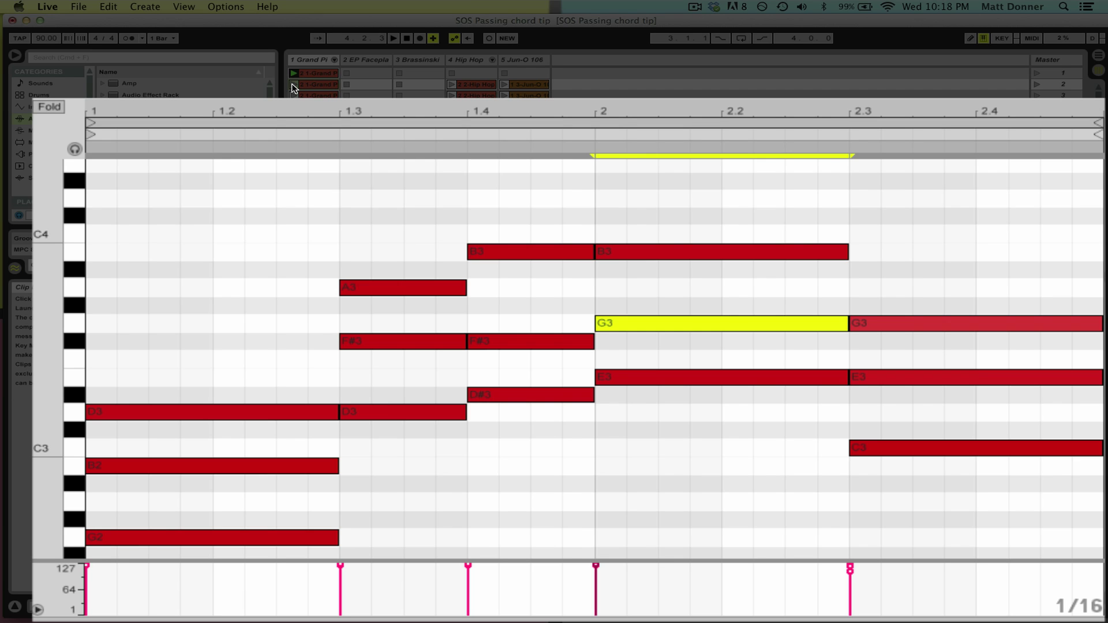
{"action": "left_click", "coordinate": [292, 87]}
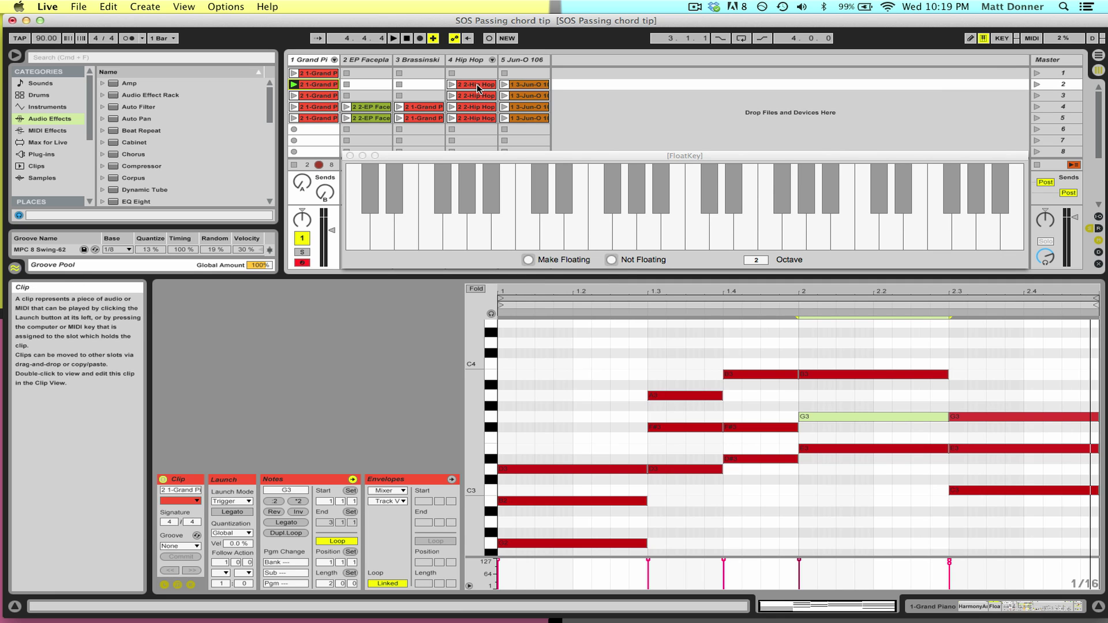
Copy the Hip Hop and Jun-O 106 clips from scene 2 into scene 1, and check the first two Grand Piano clips
{"action": "left_click_drag", "start_coordinate": [478, 89], "coordinate": [520, 72]}
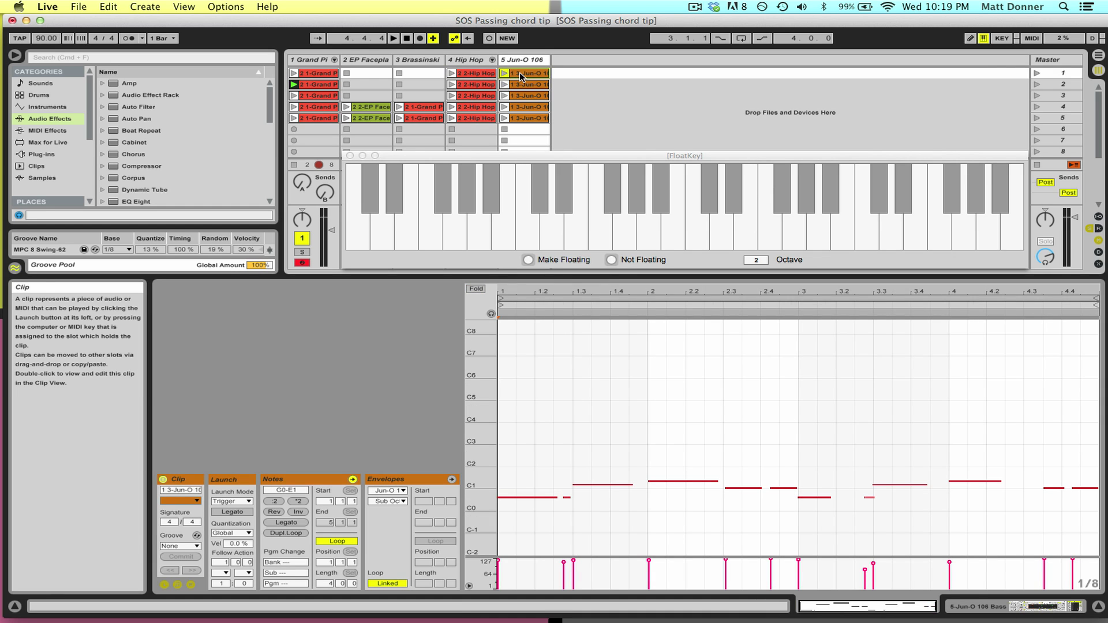
{"action": "left_click", "coordinate": [331, 76]}
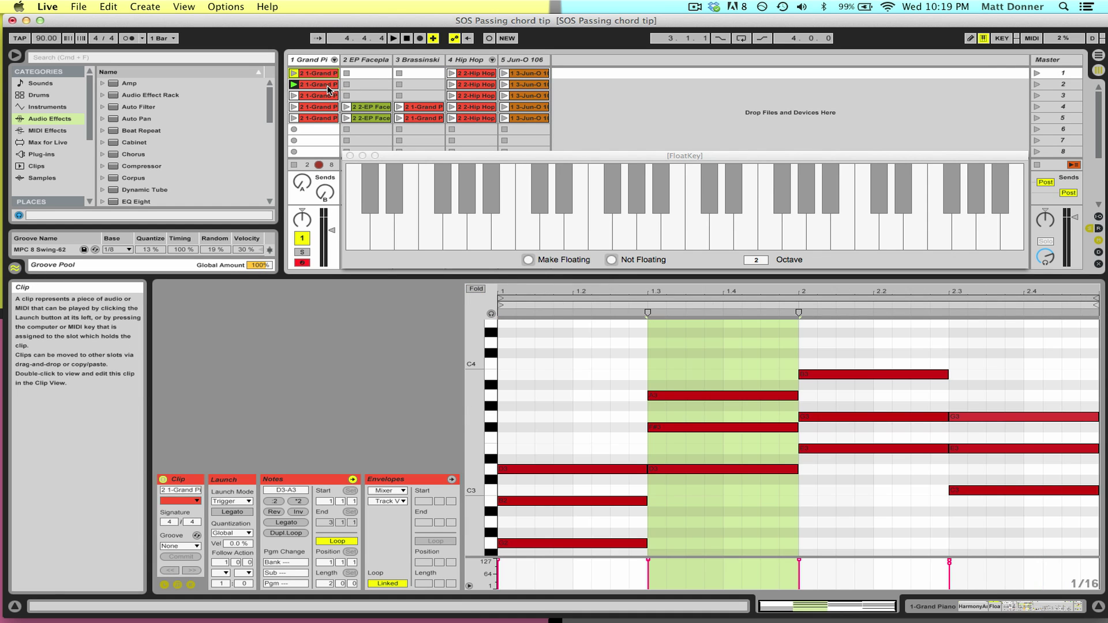
{"action": "left_click", "coordinate": [328, 87]}
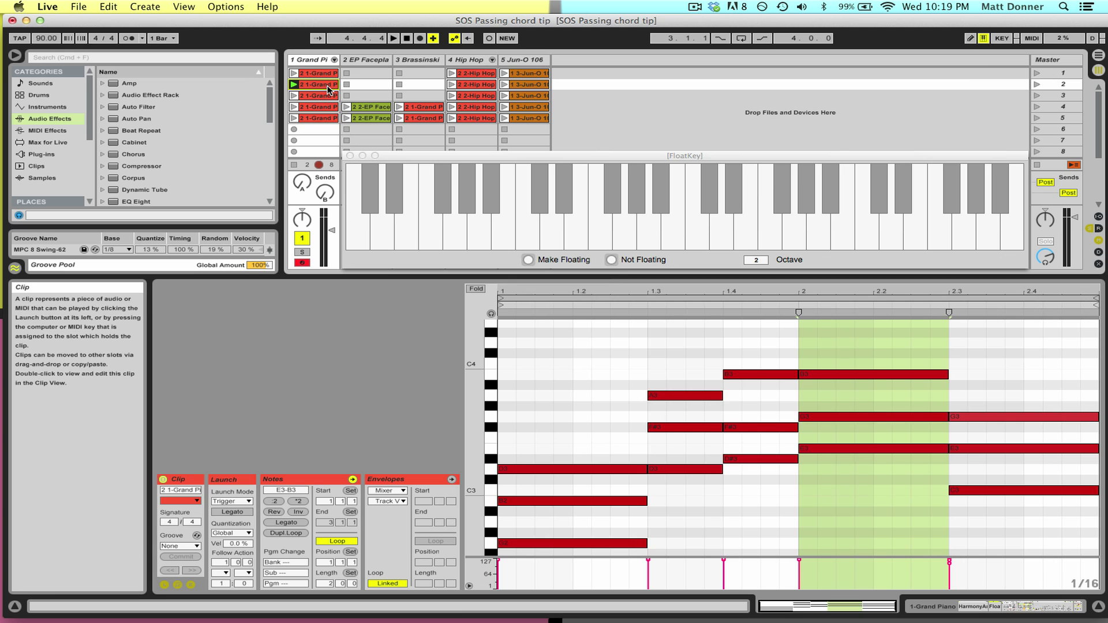
Play scene 1 and scene 2 in turn to compare the progression without and with the passing chord, and stop playback
{"action": "left_click", "coordinate": [1036, 73]}
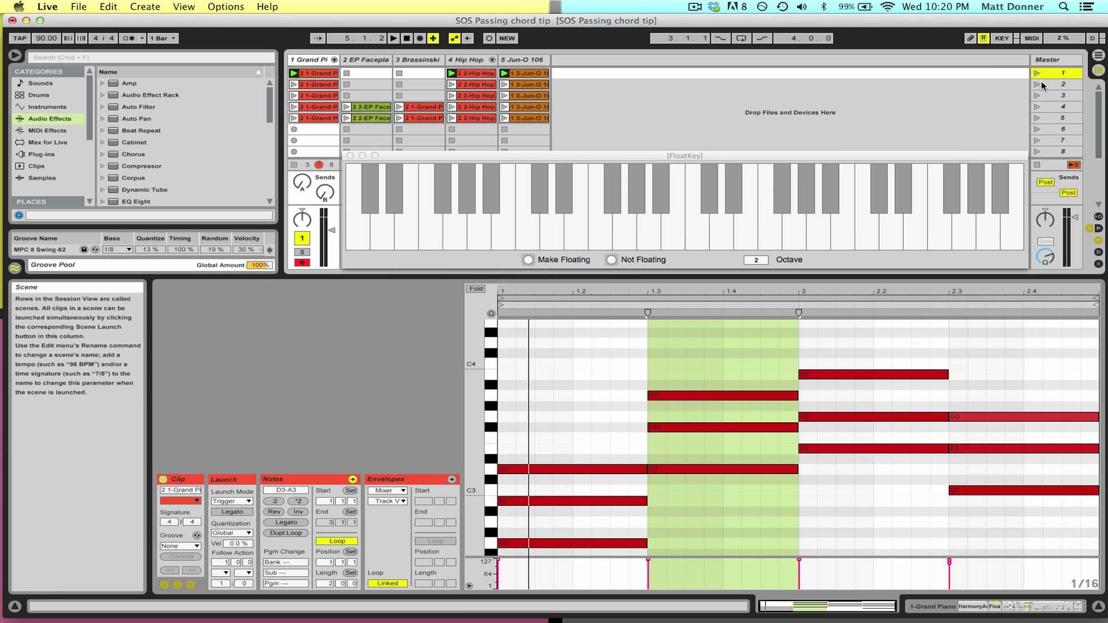
{"action": "left_click", "coordinate": [1042, 85]}
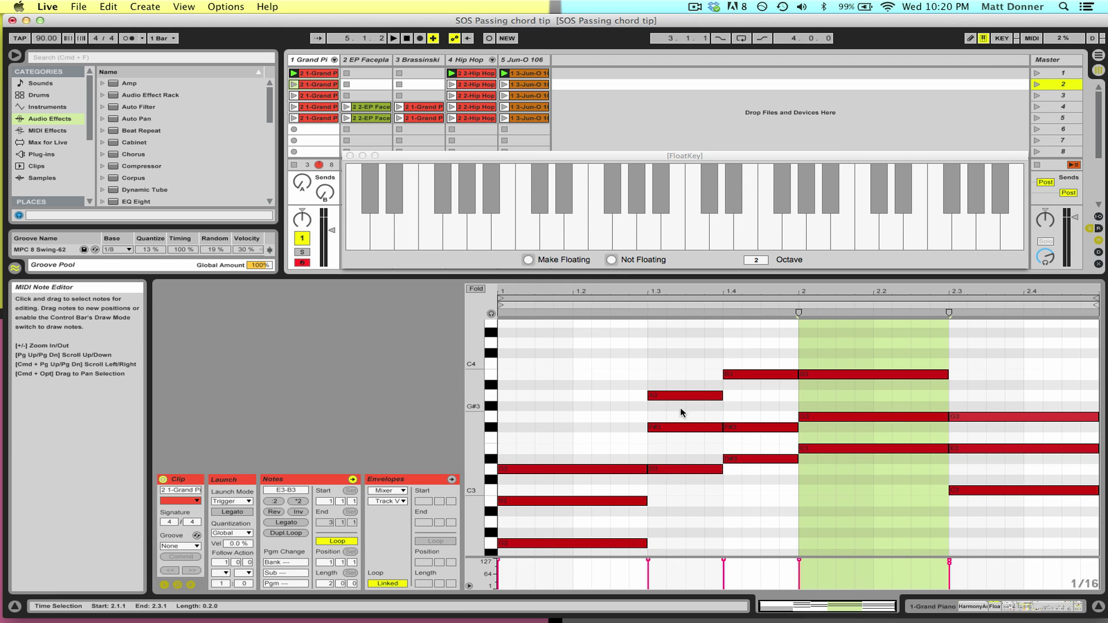
{"action": "left_click", "coordinate": [1037, 73]}
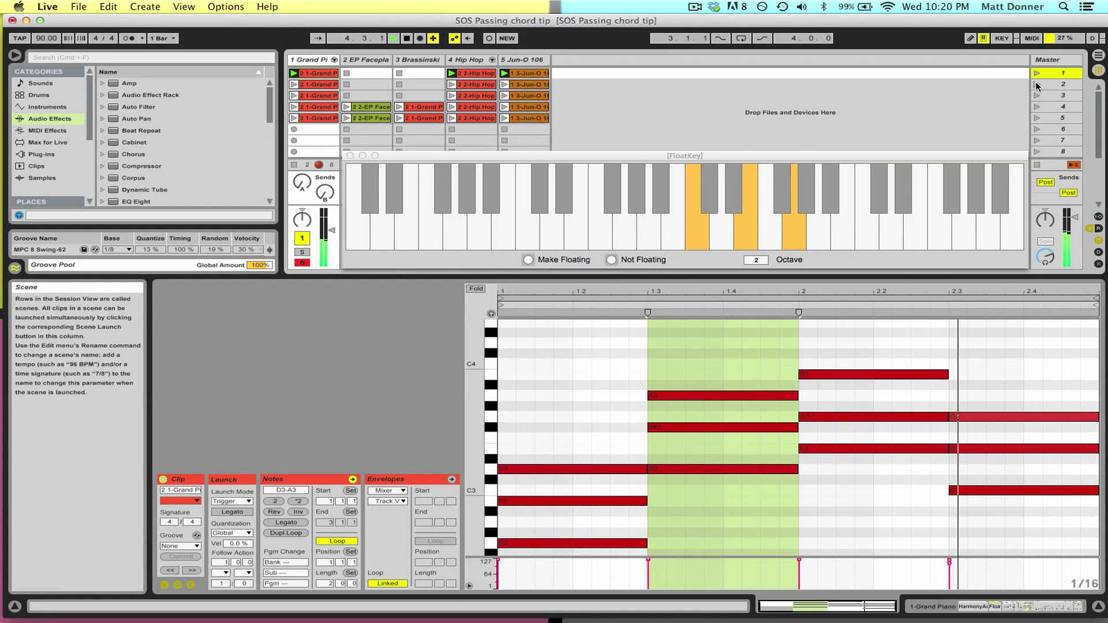
{"action": "left_click", "coordinate": [1035, 84]}
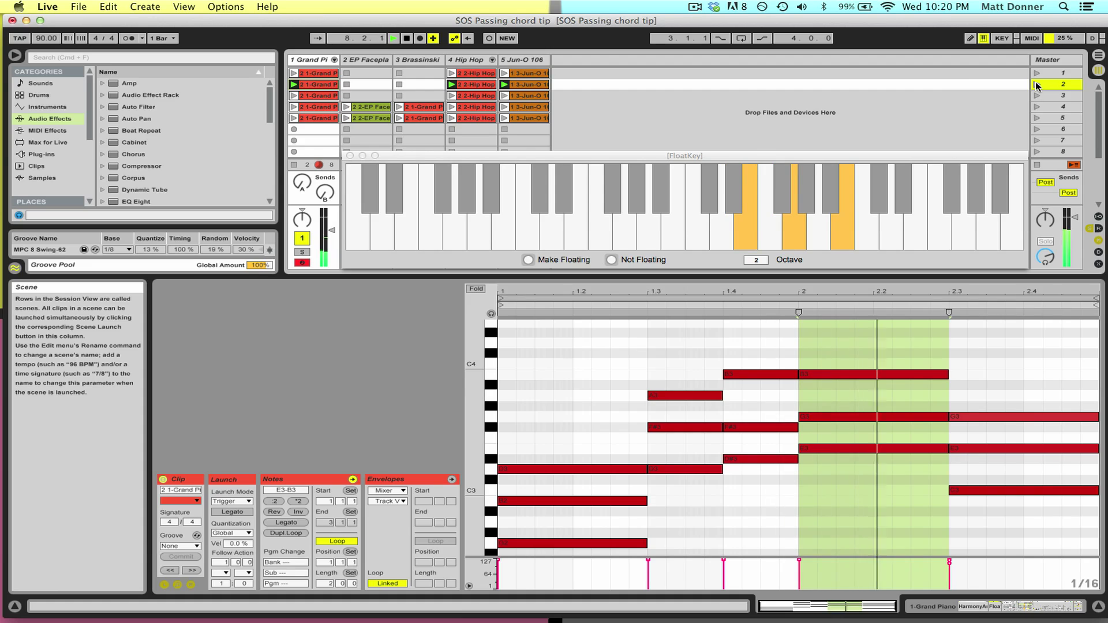
{"action": "key", "text": "space"}
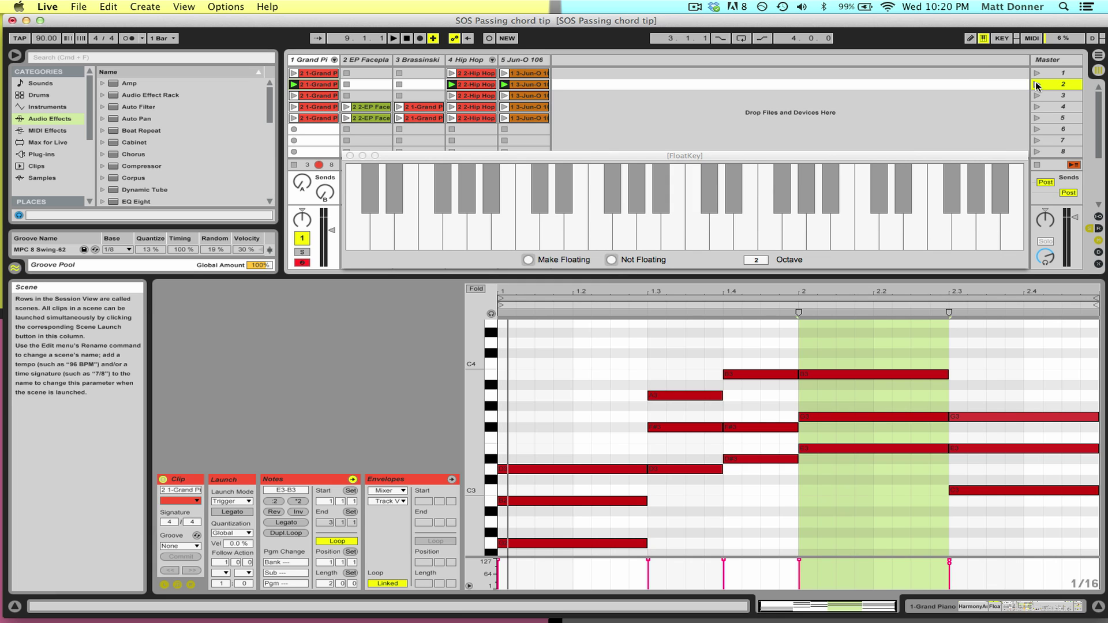
Review the second clip's rising line D3, D#3, E3 and the full chords at 1.4 and bar 2, selecting each group
{"action": "left_click_drag", "start_coordinate": [691, 349], "coordinate": [710, 436]}
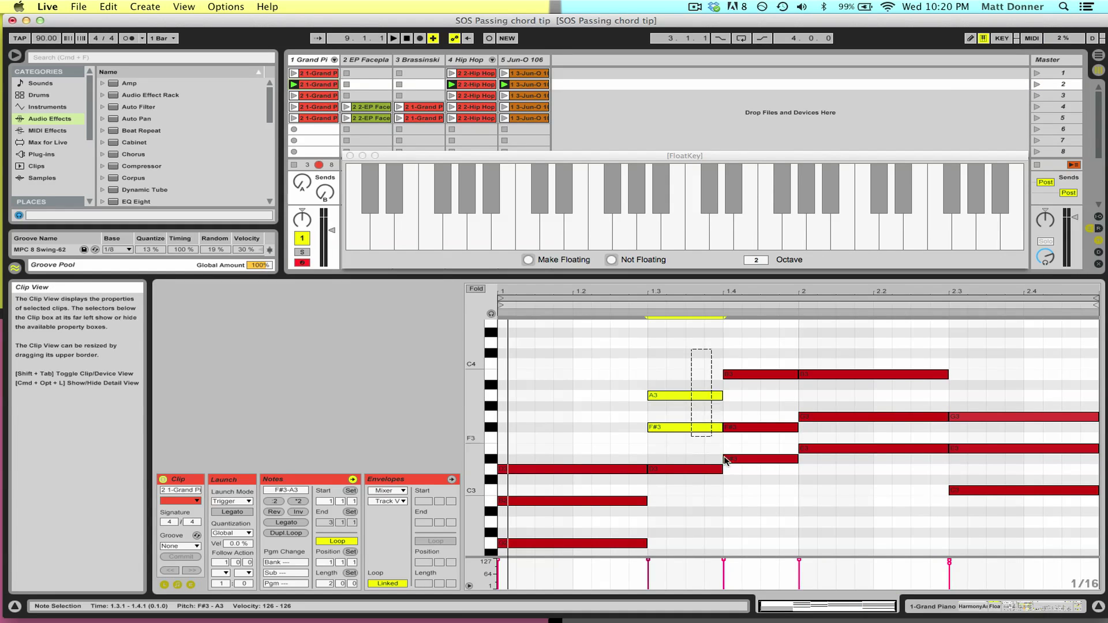
{"action": "left_click", "coordinate": [713, 485]}
{"action": "left_click_drag", "start_coordinate": [713, 484], "coordinate": [803, 446]}
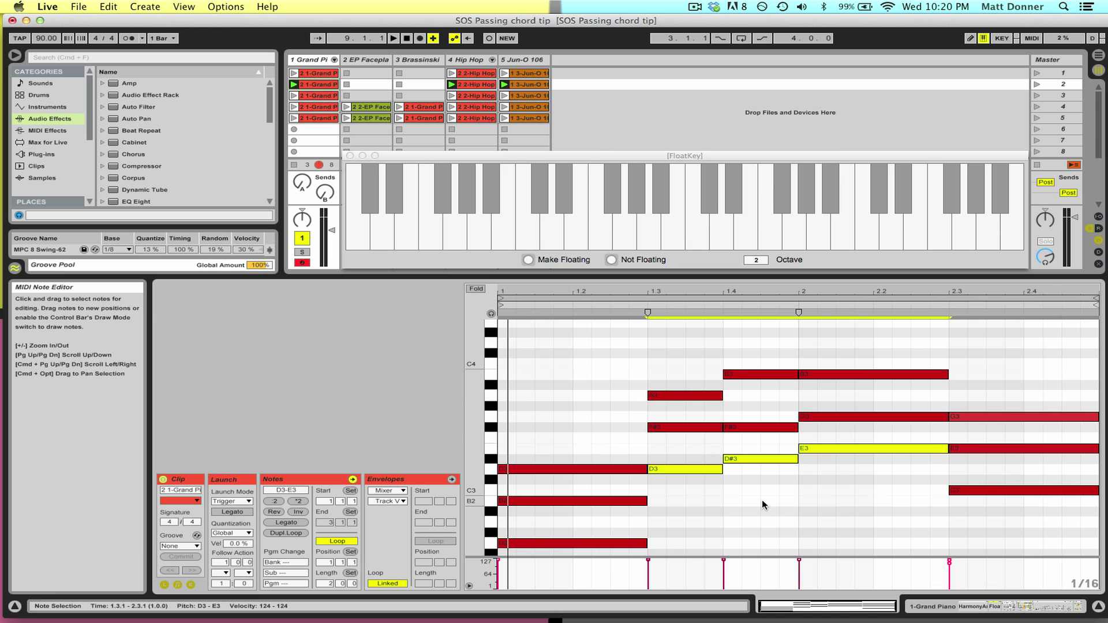
{"action": "left_click_drag", "start_coordinate": [762, 500], "coordinate": [829, 449]}
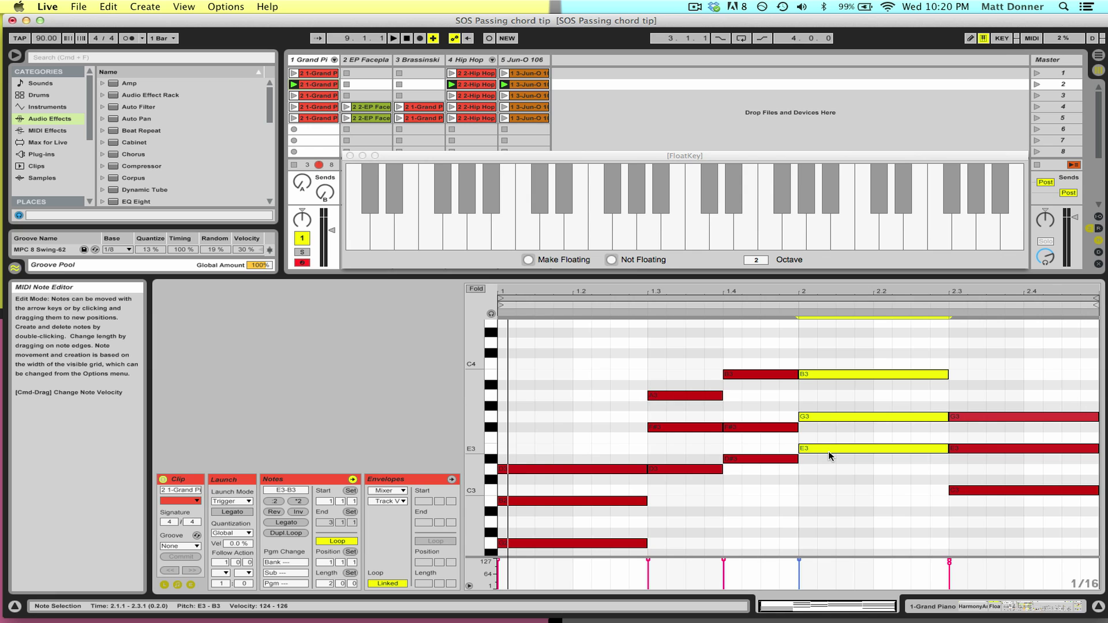
{"action": "left_click_drag", "start_coordinate": [774, 476], "coordinate": [769, 364]}
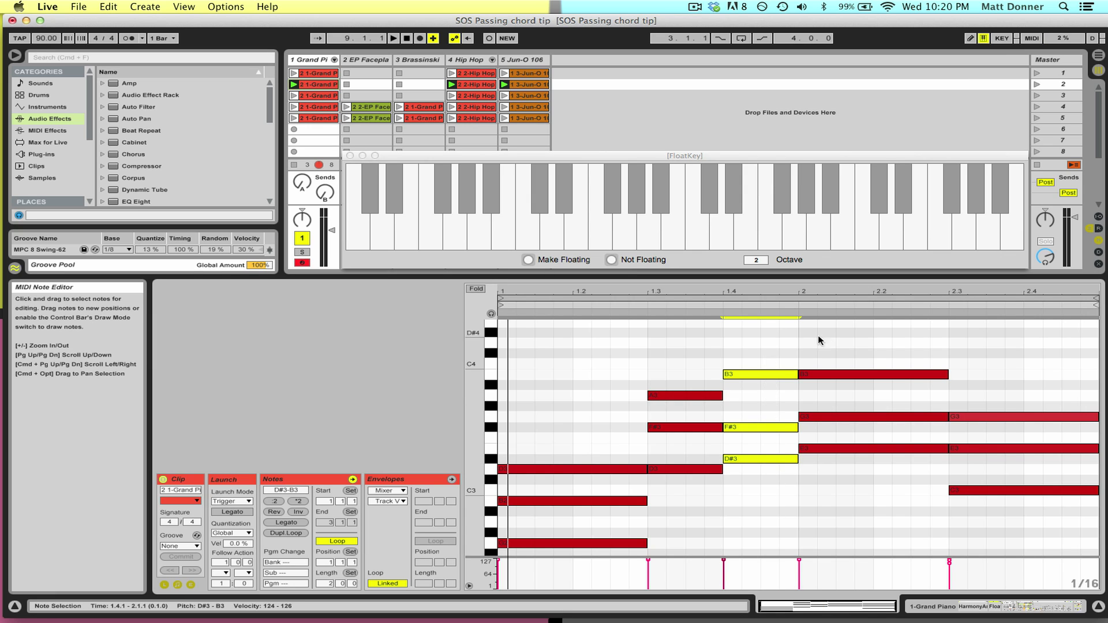
{"action": "left_click_drag", "start_coordinate": [829, 341], "coordinate": [837, 478]}
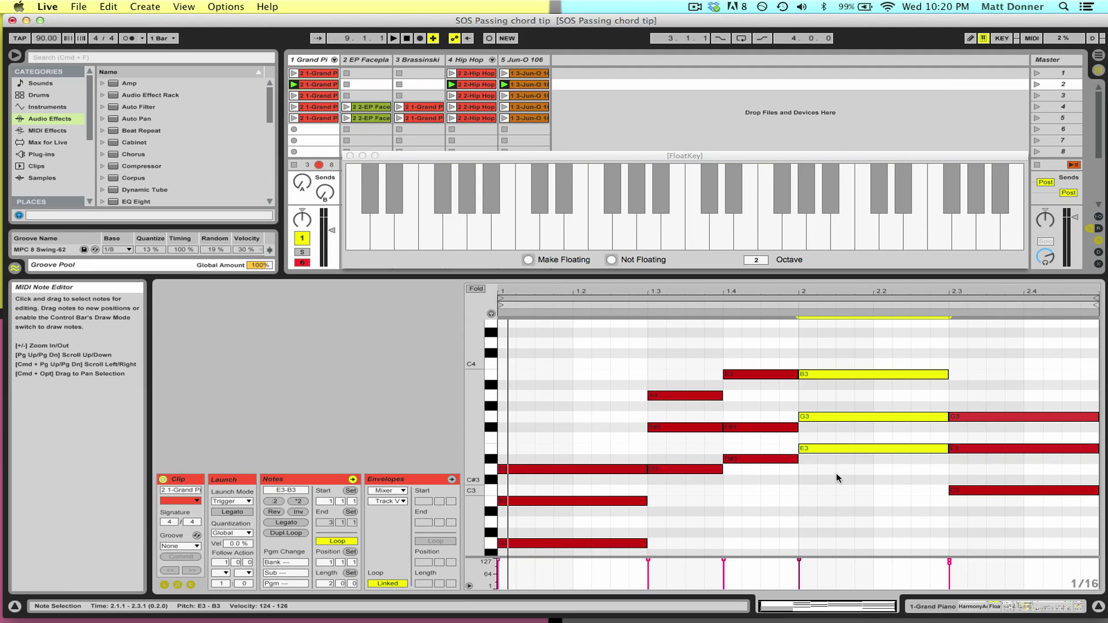
{"action": "left_click_drag", "start_coordinate": [747, 476], "coordinate": [828, 489]}
Compare the second and third Grand Piano clips, selecting the third clip's final C3, E3, G3 chord just after 2.4
{"action": "left_click", "coordinate": [324, 97]}
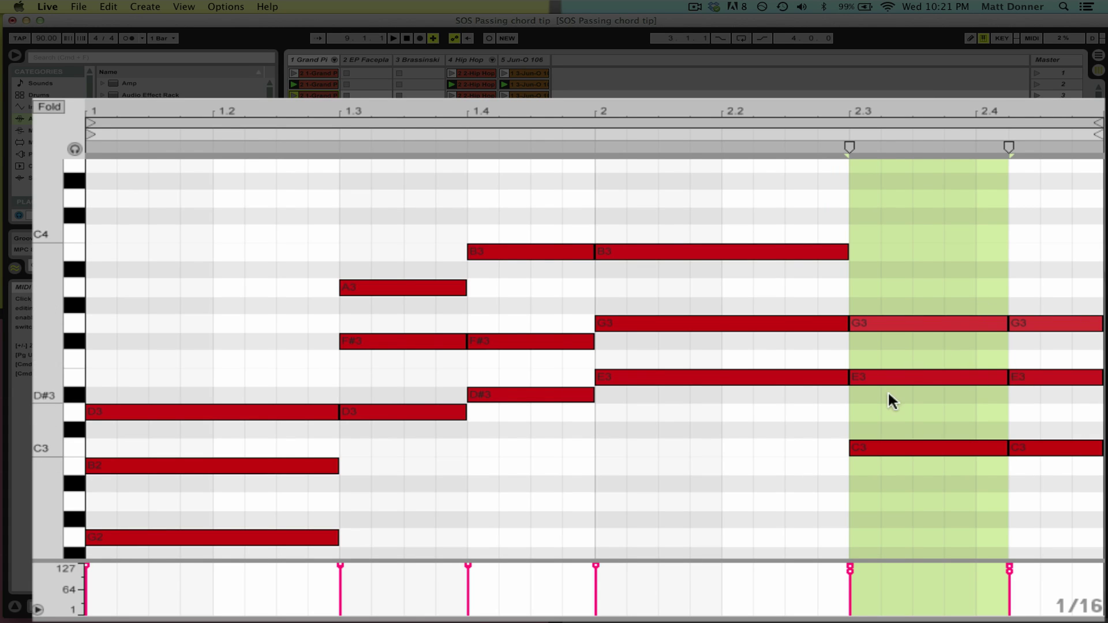
{"action": "scroll", "coordinate": [1010, 278], "scroll_direction": "up", "scroll_amount": 2}
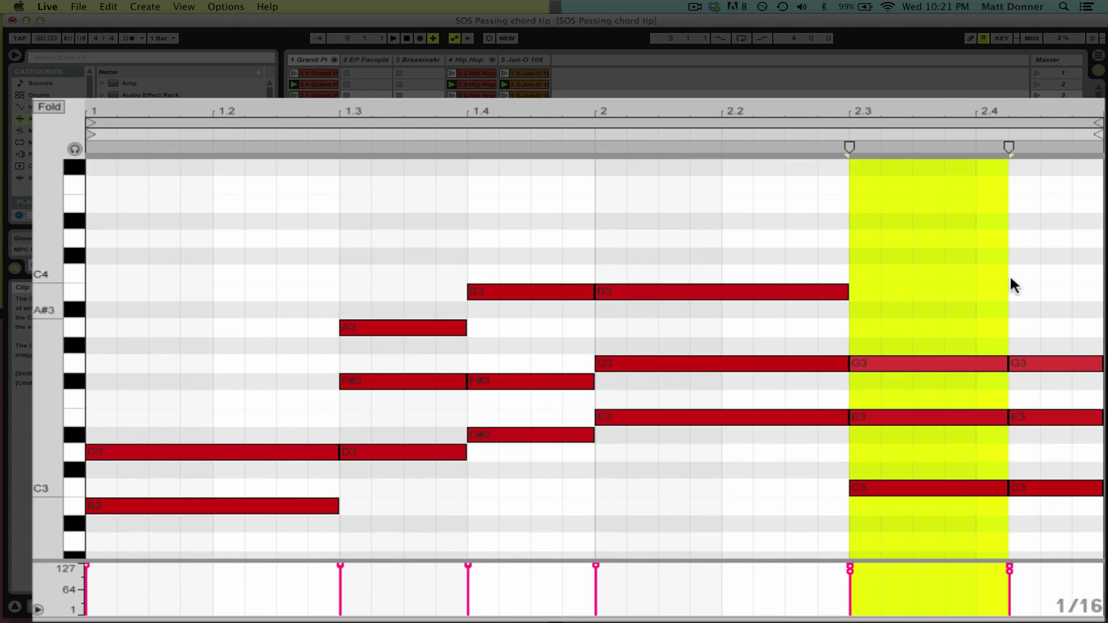
{"action": "scroll", "coordinate": [1011, 278], "scroll_direction": "down", "scroll_amount": 10}
{"action": "scroll", "coordinate": [1010, 278], "scroll_direction": "up", "scroll_amount": 8}
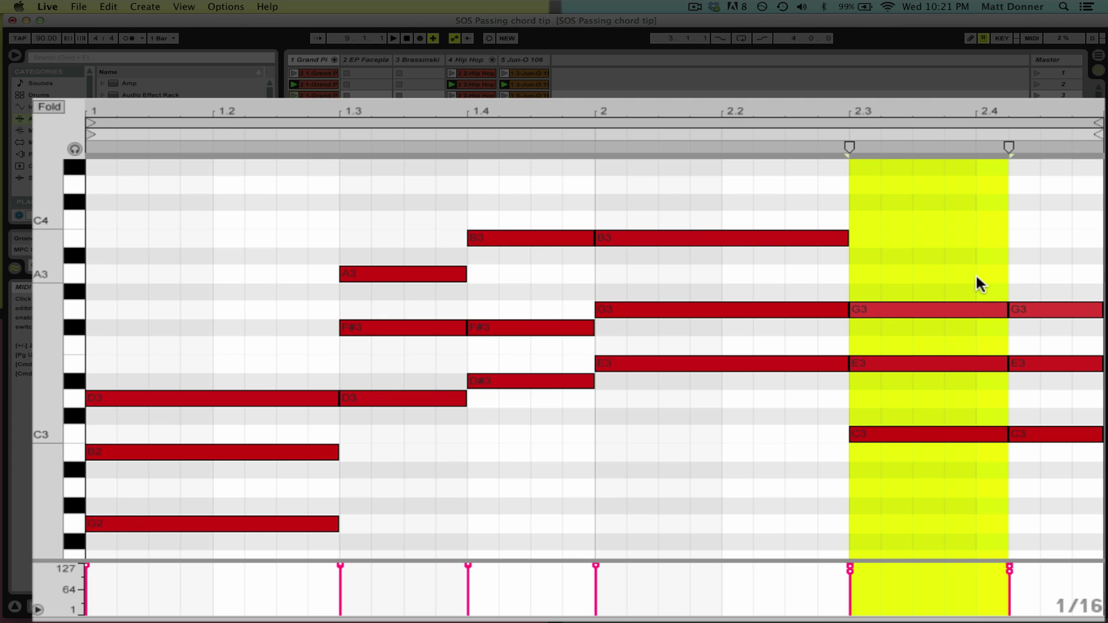
{"action": "left_click_drag", "start_coordinate": [1059, 445], "coordinate": [1048, 283]}
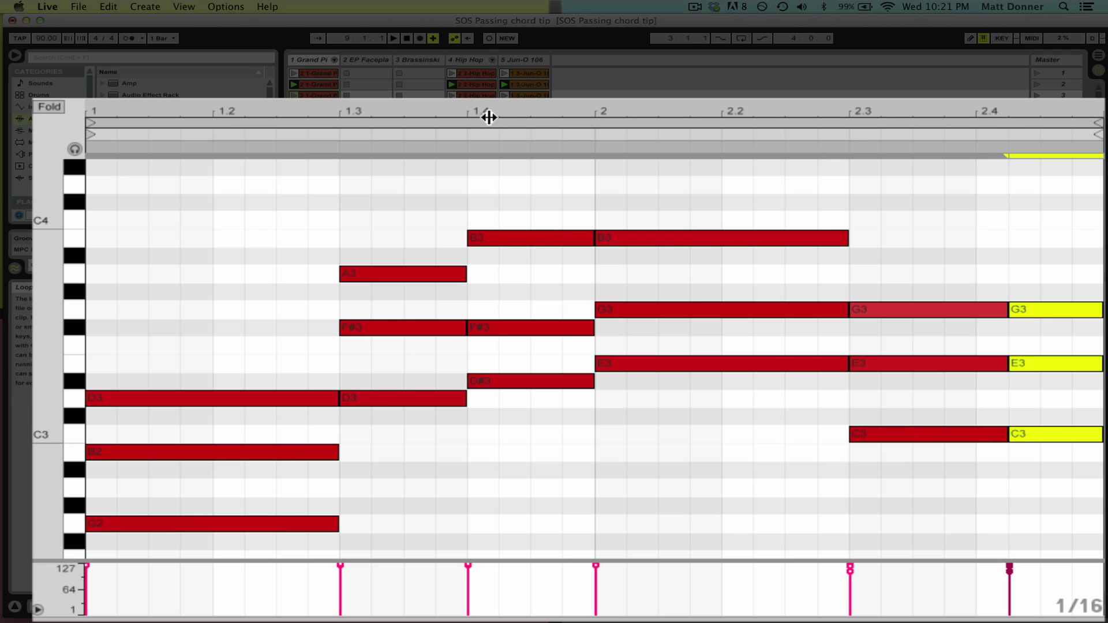
{"action": "left_click", "coordinate": [321, 83]}
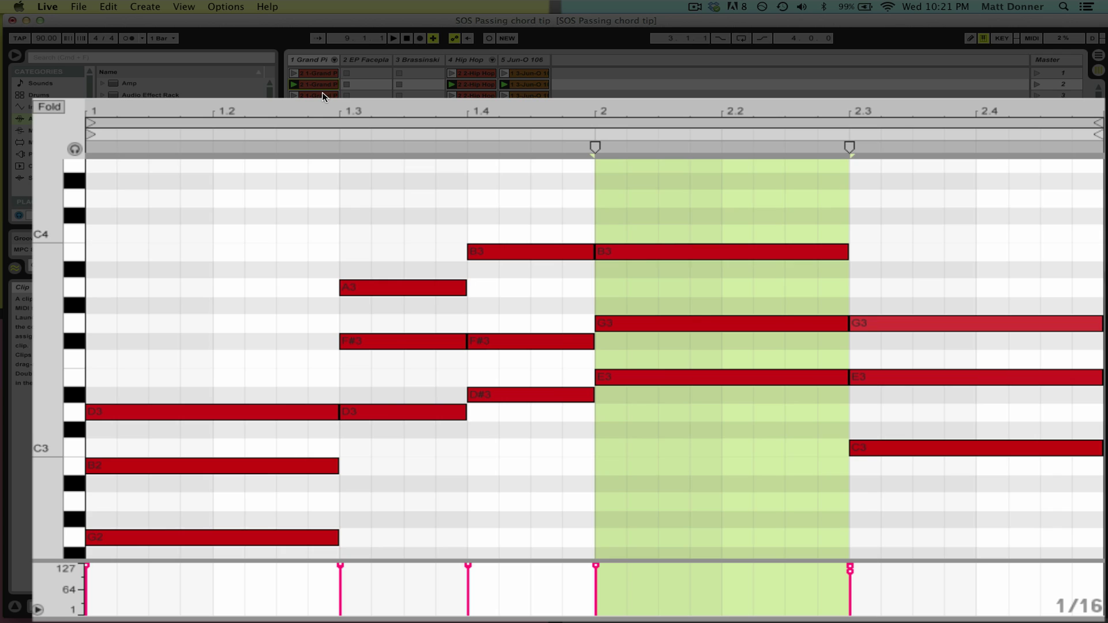
{"action": "left_click", "coordinate": [322, 95]}
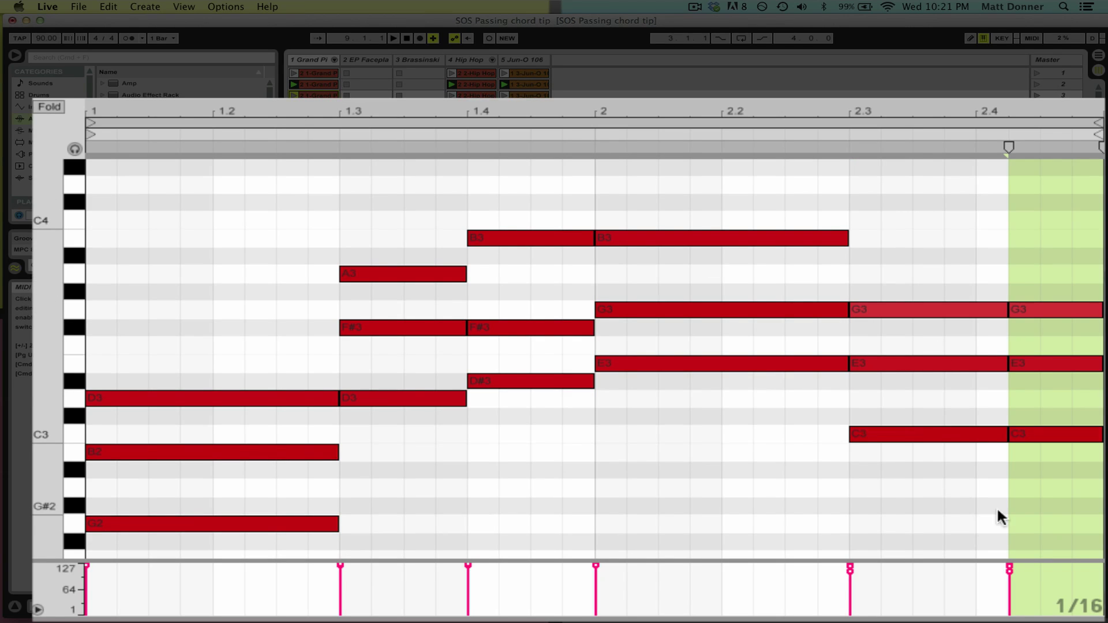
{"action": "left_click_drag", "start_coordinate": [1042, 459], "coordinate": [1032, 293]}
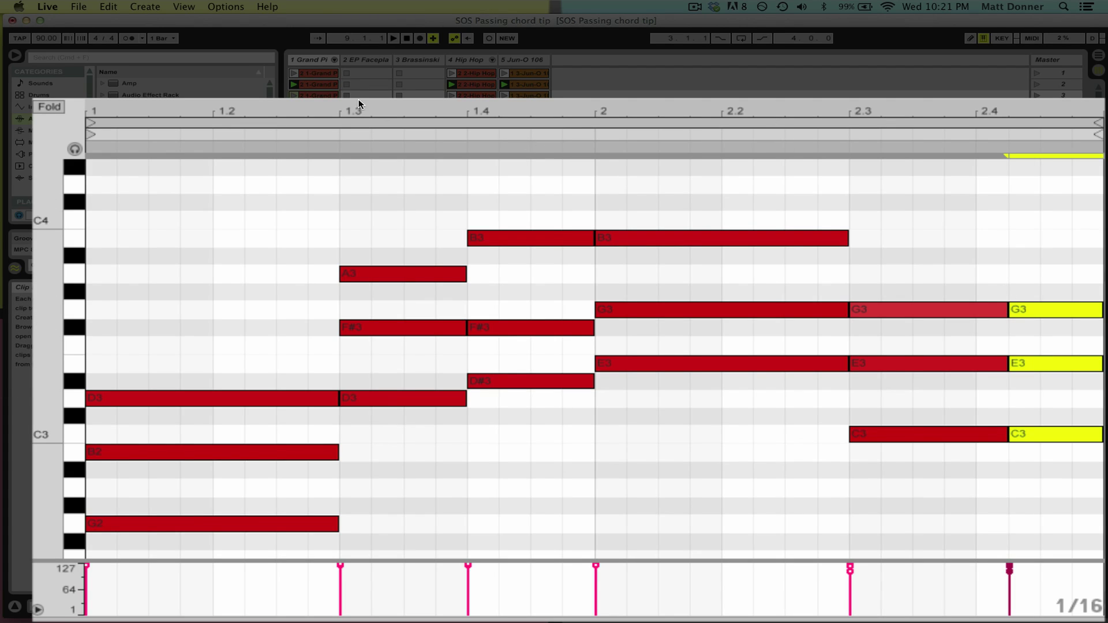
Play and stop scene 3, and examine its Jun-O 106 bass clip alongside its Grand Piano clip
{"action": "left_click", "coordinate": [1036, 95]}
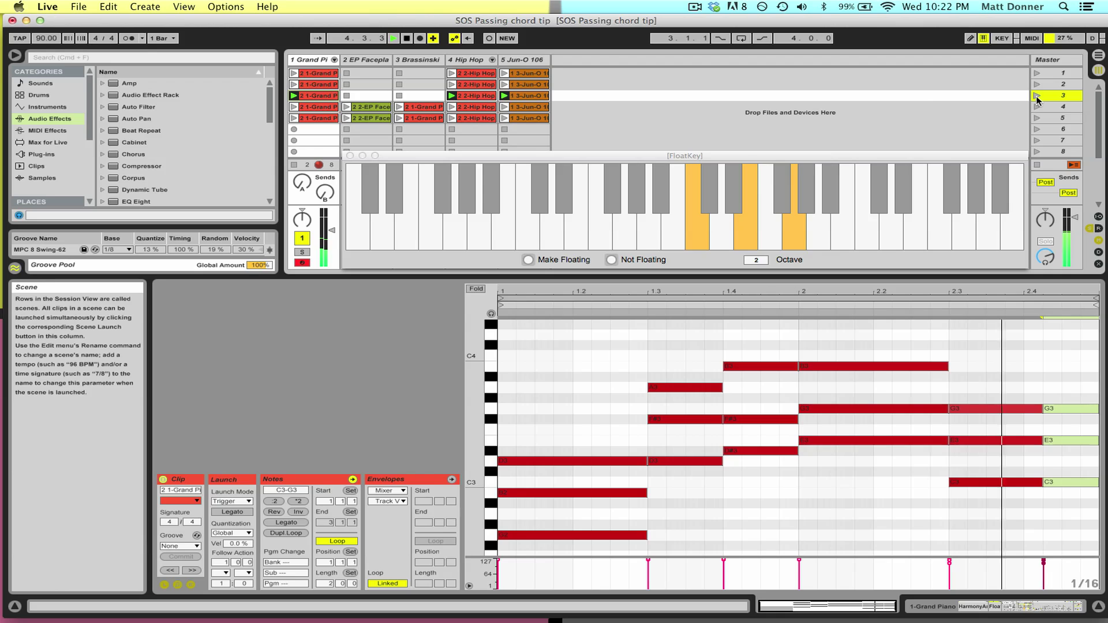
{"action": "key", "text": "space"}
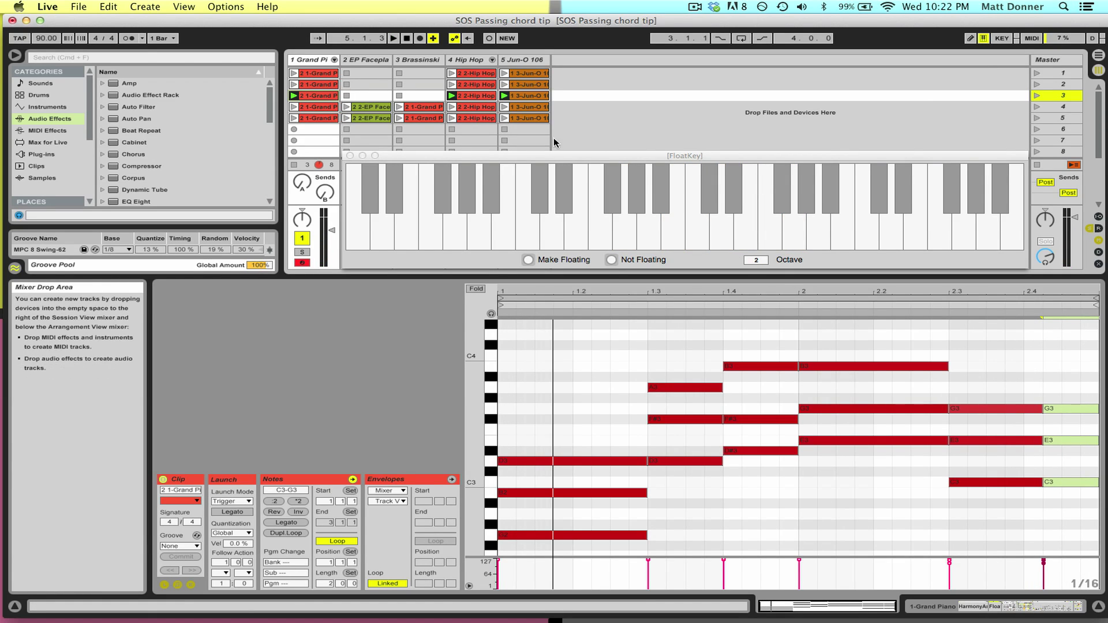
{"action": "left_click", "coordinate": [537, 95]}
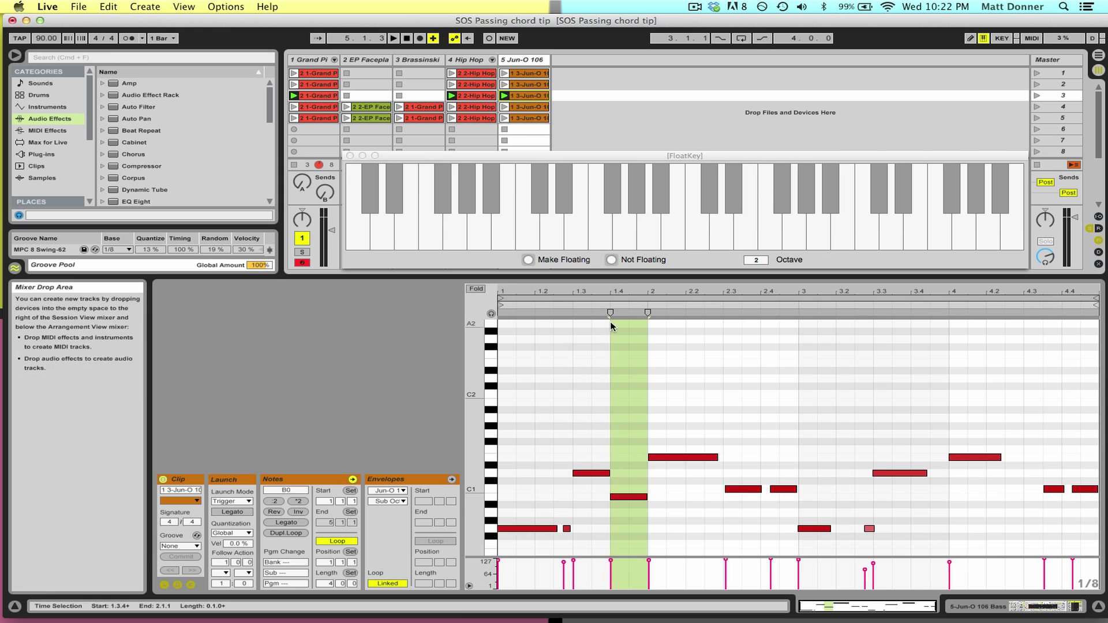
{"action": "mouse_move", "coordinate": [637, 288]}
{"action": "left_mouse_down"}
{"action": "mouse_move", "coordinate": [637, 302]}
{"action": "mouse_move", "coordinate": [637, 289]}
{"action": "left_mouse_up"}
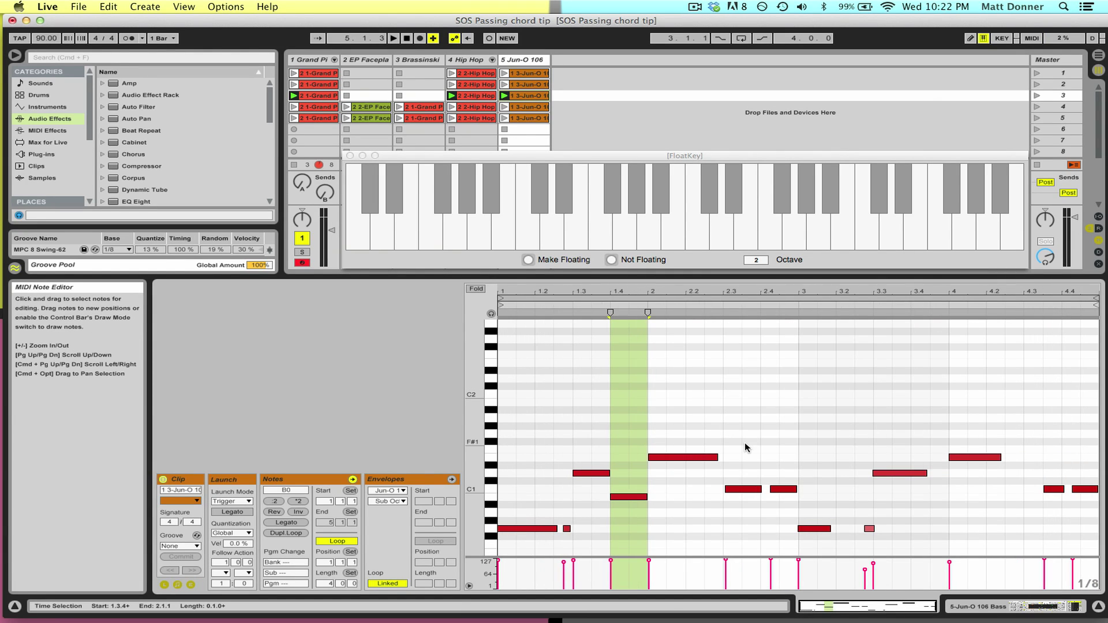
{"action": "scroll", "coordinate": [995, 457], "scroll_direction": "down", "scroll_amount": 1}
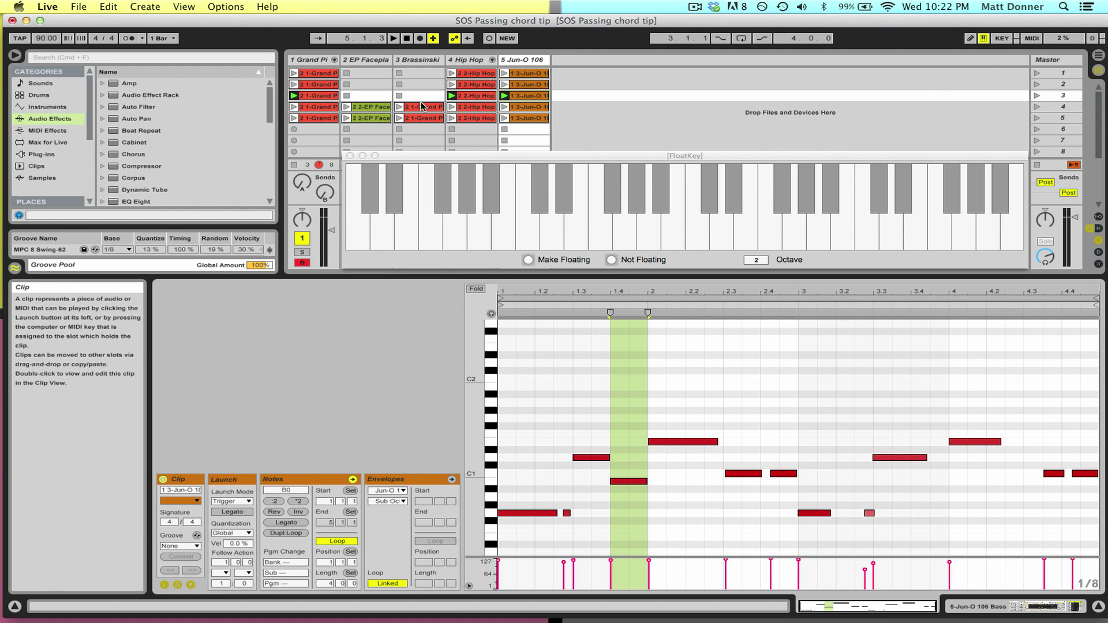
{"action": "left_click", "coordinate": [321, 97]}
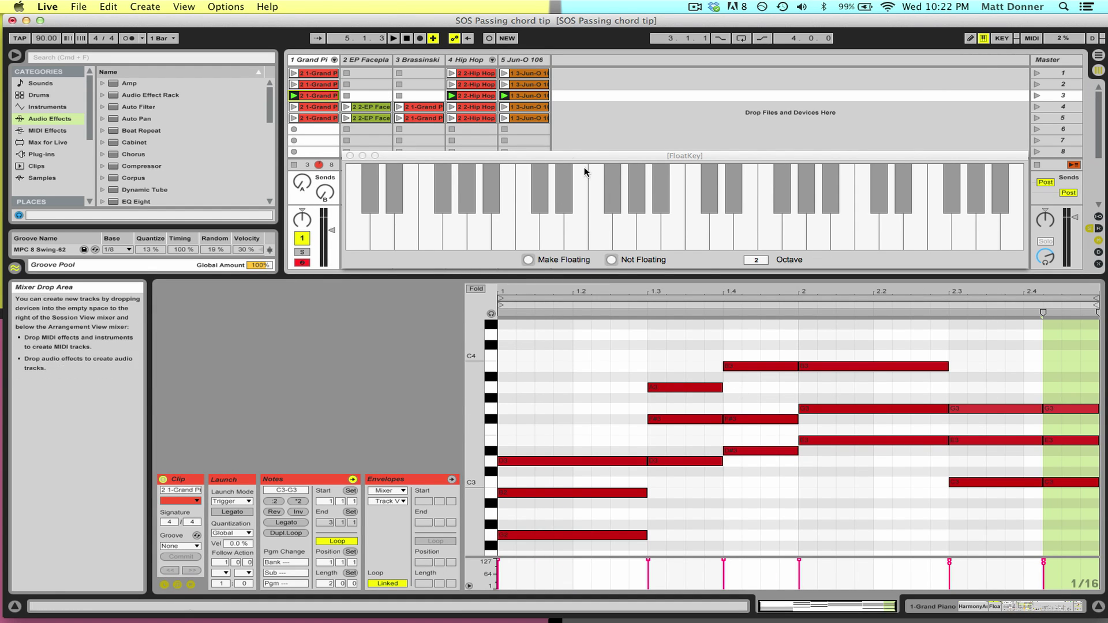
{"action": "left_click", "coordinate": [537, 97]}
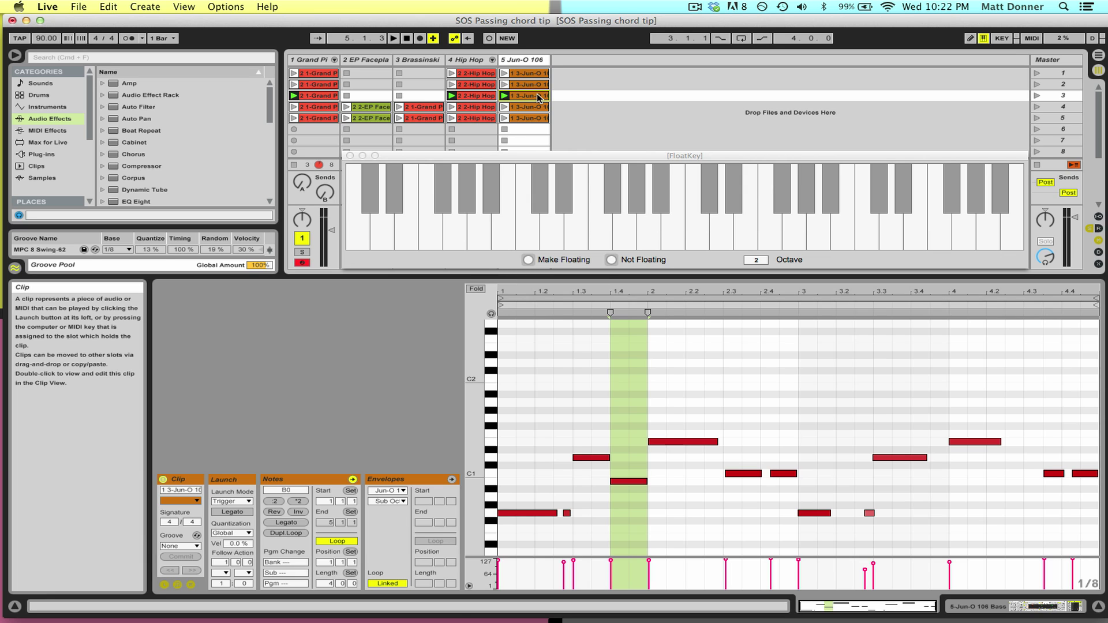
Open the fourth Grand Piano clip and compare the B2, D3, F#3 chords from 2.3 with the passing chord at 1.4, selecting each group
{"action": "left_click", "coordinate": [323, 107]}
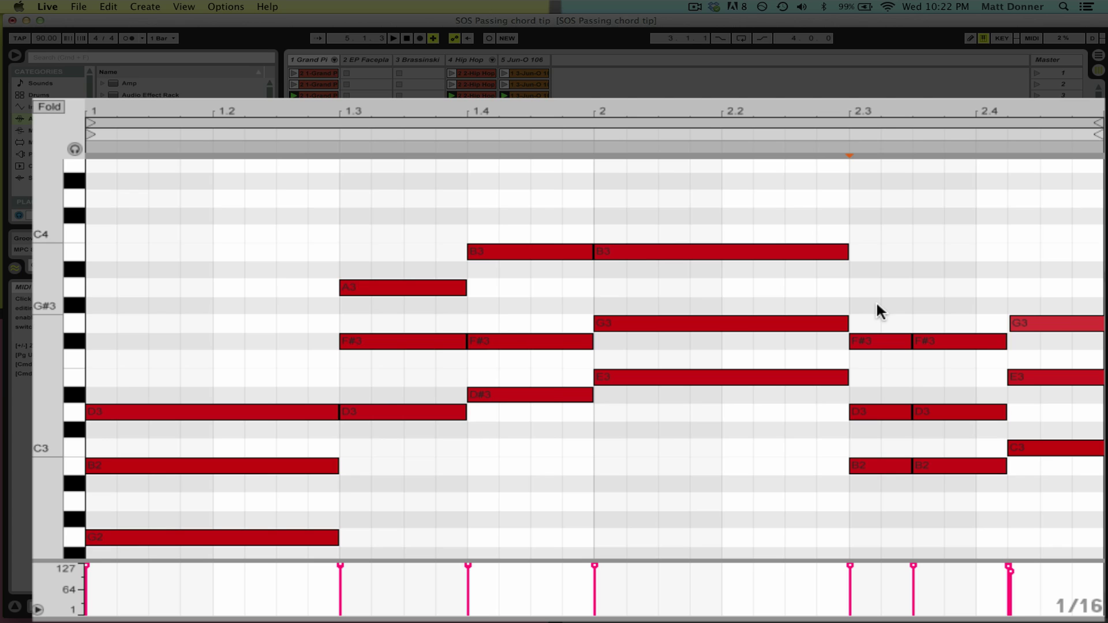
{"action": "left_click_drag", "start_coordinate": [897, 295], "coordinate": [954, 492]}
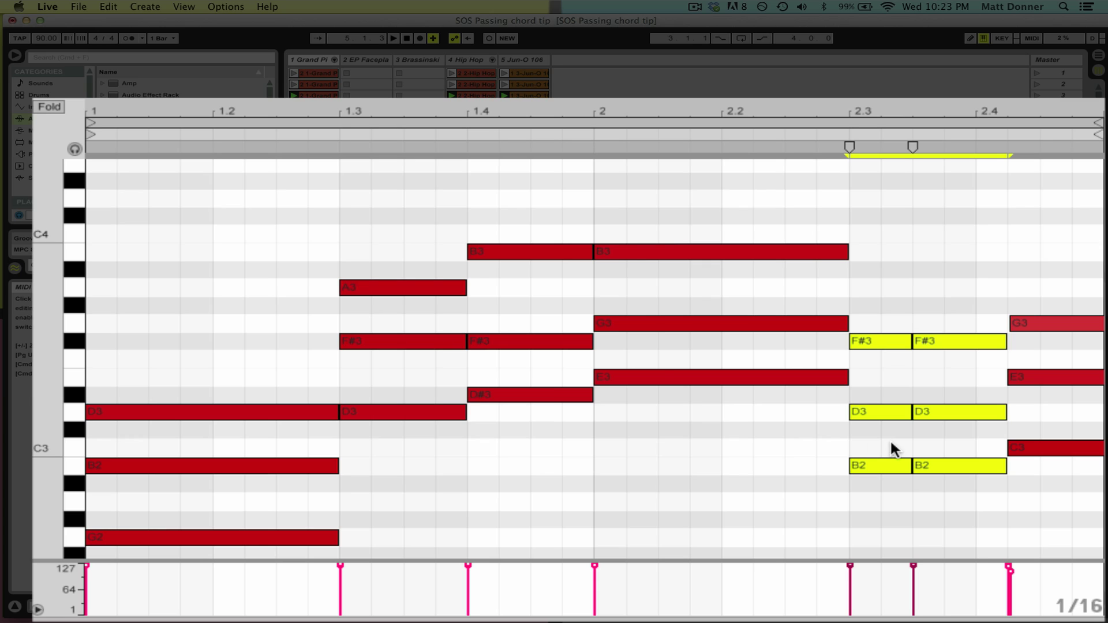
{"action": "left_click_drag", "start_coordinate": [527, 438], "coordinate": [503, 218]}
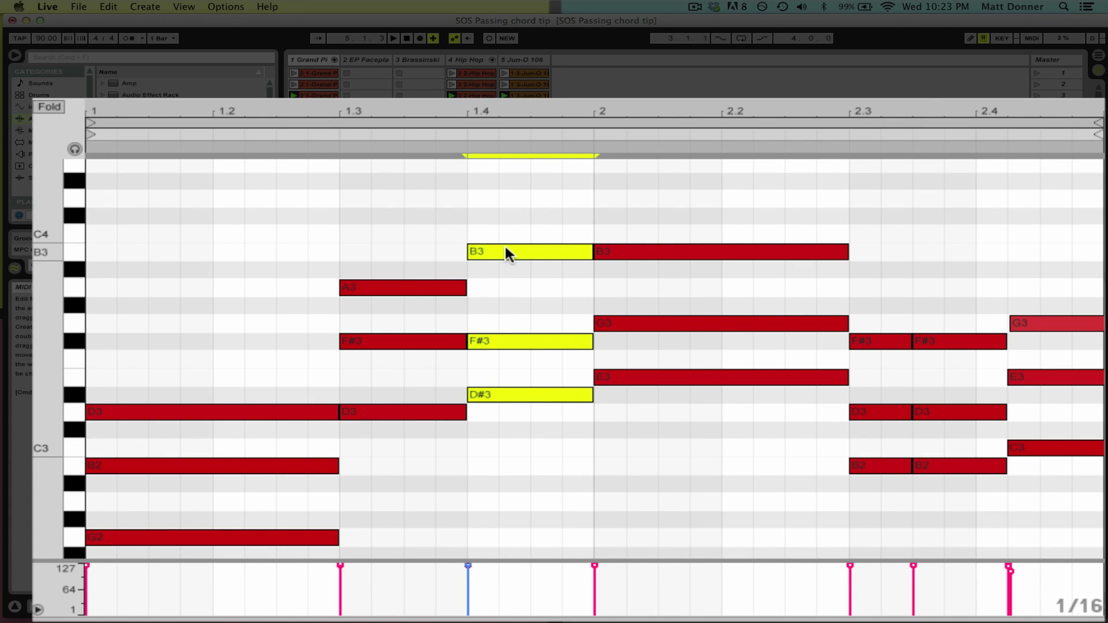
{"action": "left_click", "coordinate": [898, 303]}
{"action": "left_click_drag", "start_coordinate": [898, 304], "coordinate": [981, 480]}
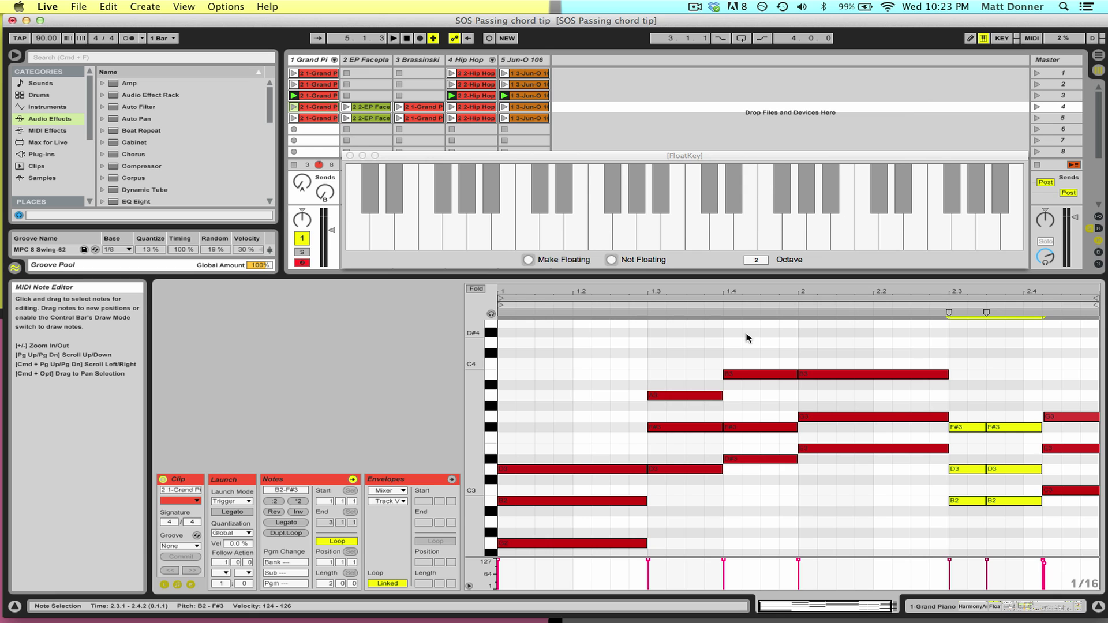
{"action": "left_click_drag", "start_coordinate": [747, 338], "coordinate": [747, 462]}
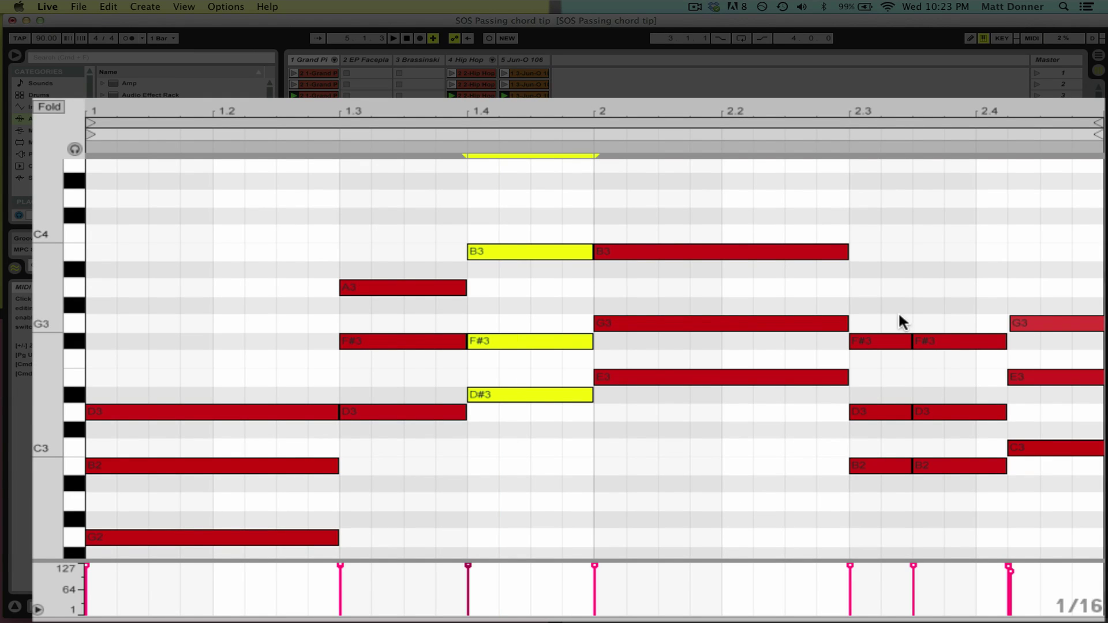
Play and stop scene 4, and compare the repeated B2, D3, F#3 chords from 2.3 with the passing chord at 1.4, selecting each group
{"action": "left_click_drag", "start_coordinate": [895, 317], "coordinate": [960, 508]}
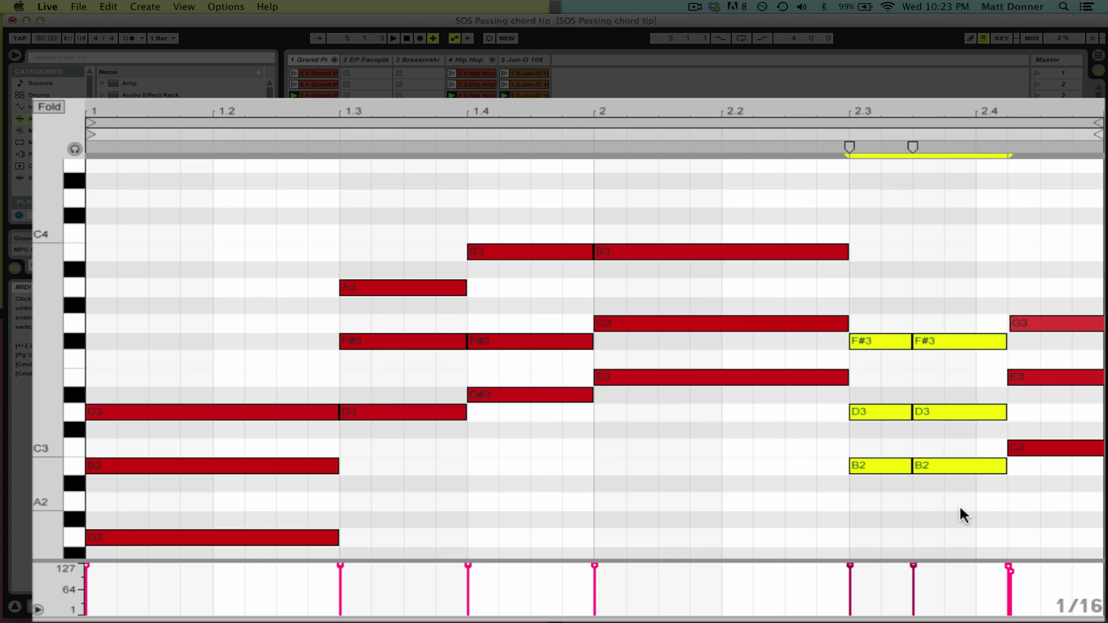
{"action": "left_click", "coordinate": [1037, 107]}
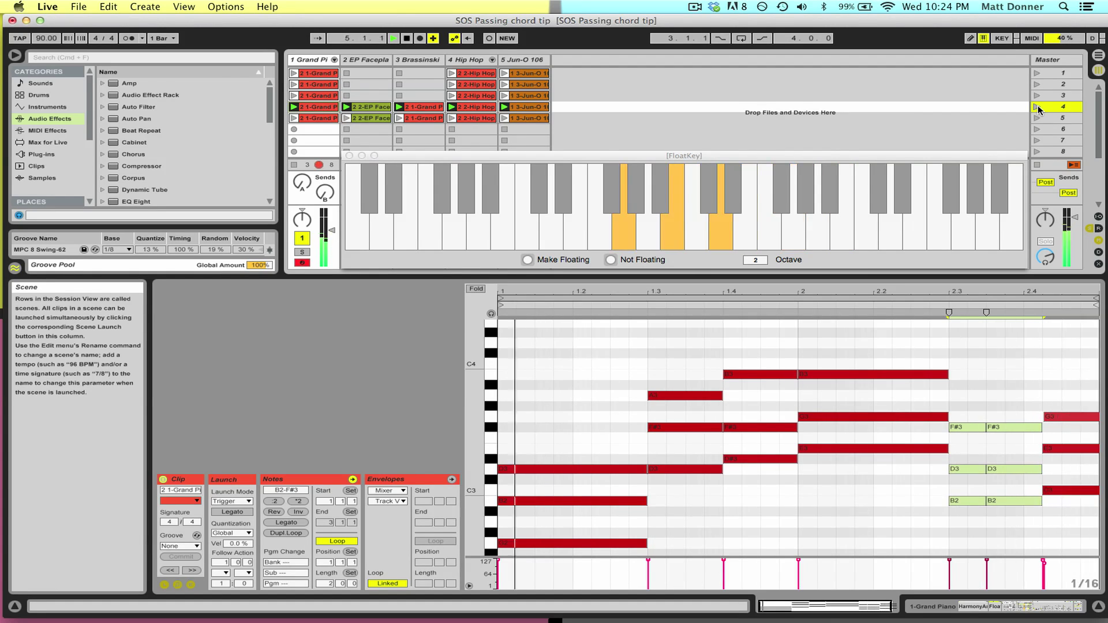
{"action": "key", "text": "space"}
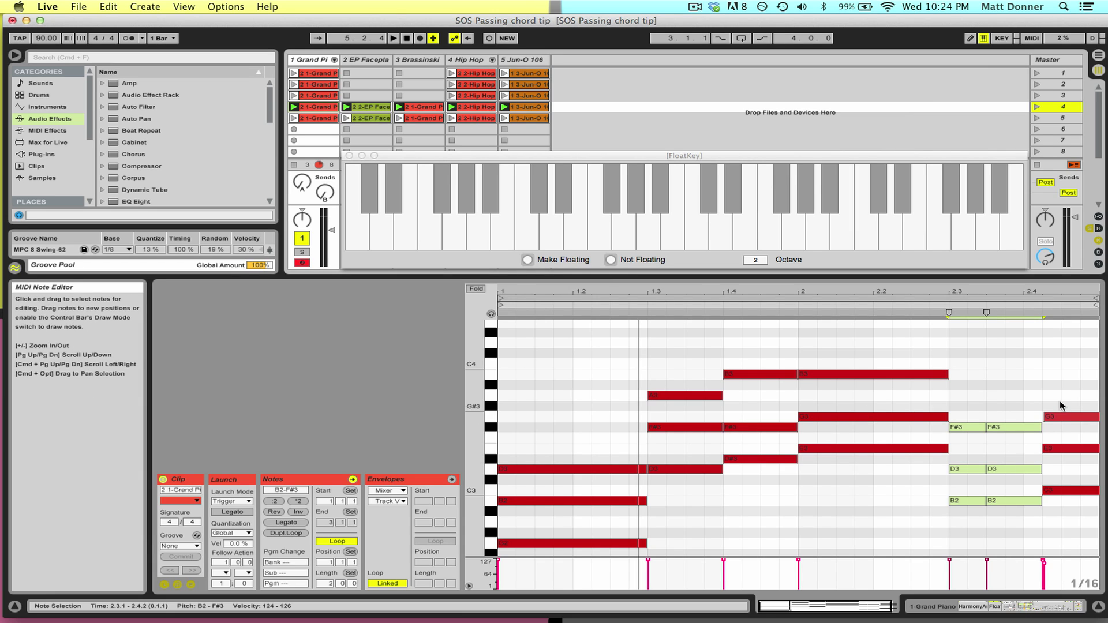
{"action": "left_click_drag", "start_coordinate": [752, 353], "coordinate": [751, 491]}
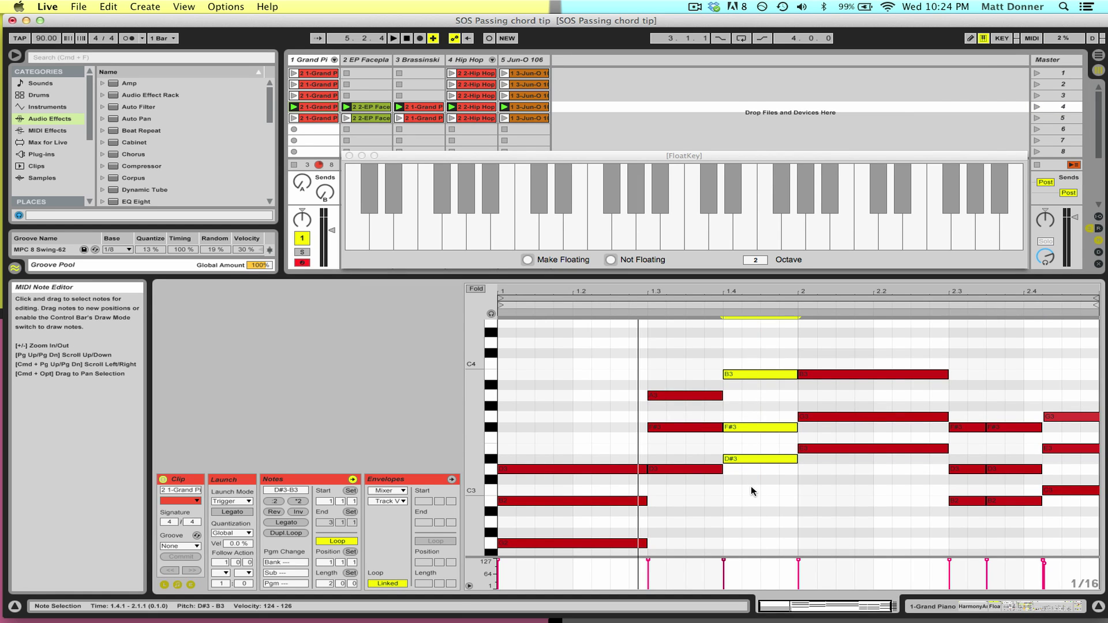
{"action": "left_click_drag", "start_coordinate": [976, 404], "coordinate": [1007, 535]}
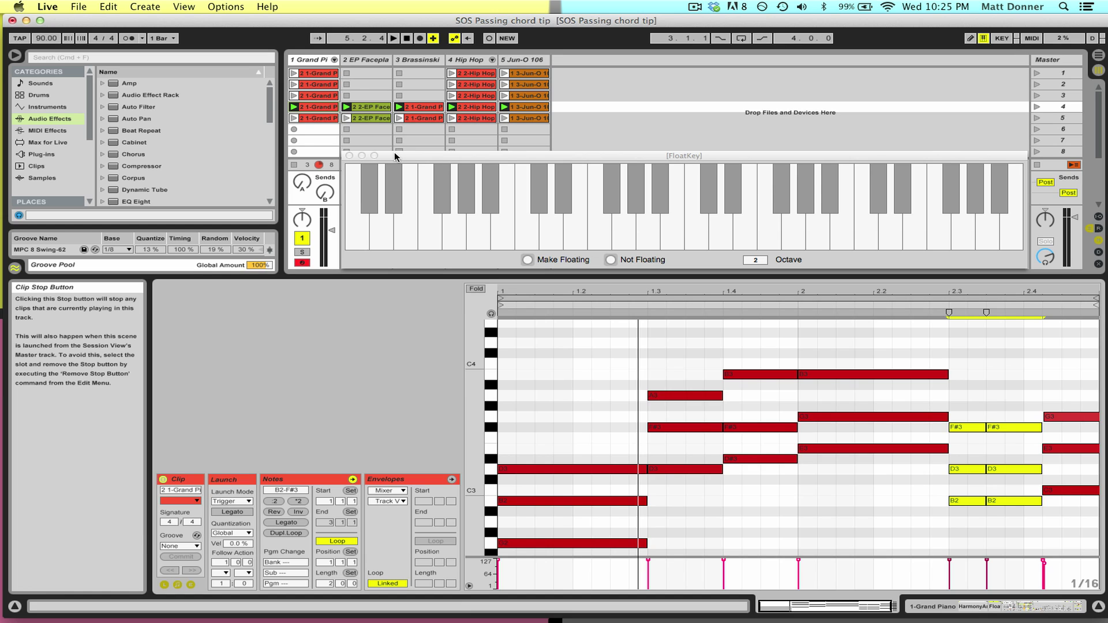
Compare the voicings of the fourth and fifth Grand Piano clips, selecting top and bottom notes and the fifth clip's B2, D#3, F#3 chord at 1.4
{"action": "left_click", "coordinate": [324, 118]}
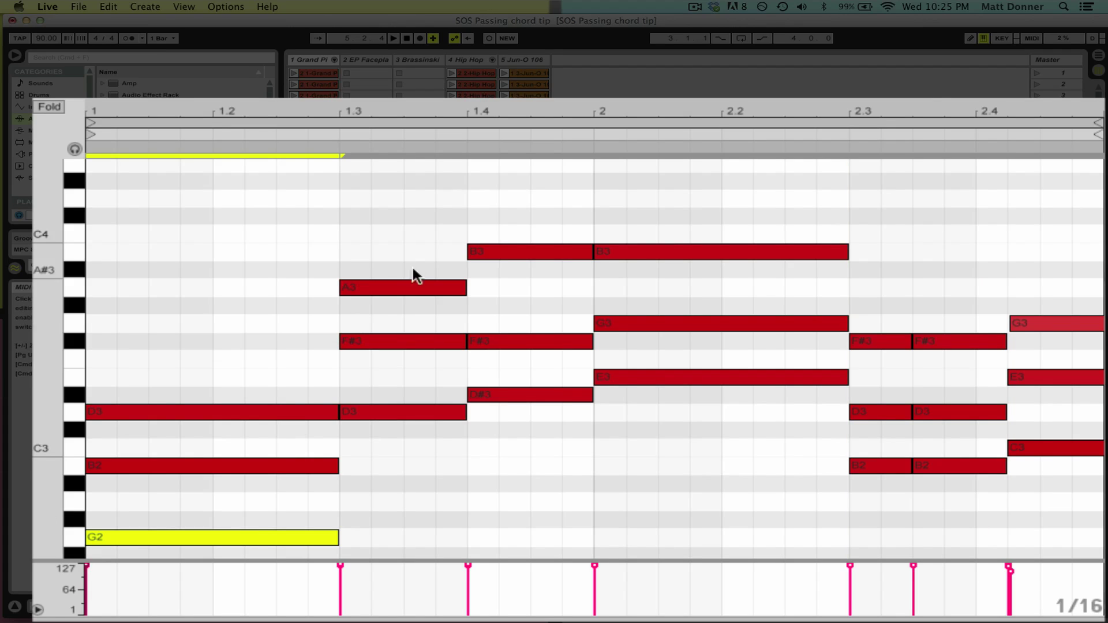
{"action": "left_click", "coordinate": [491, 251]}
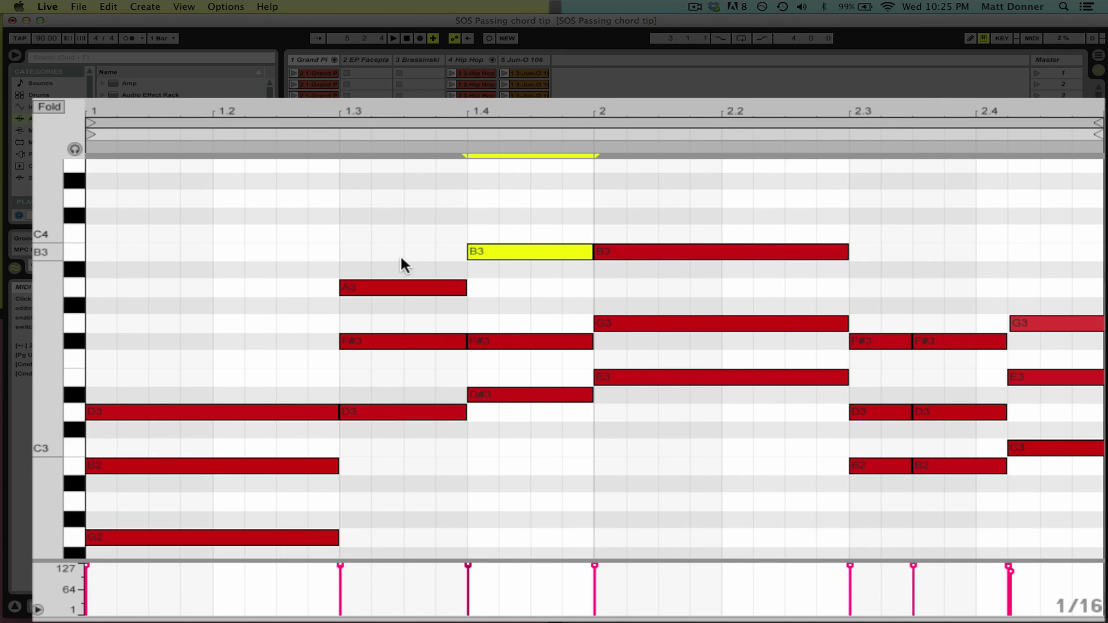
{"action": "left_click_drag", "start_coordinate": [257, 250], "coordinate": [254, 545]}
{"action": "left_click", "coordinate": [250, 499]}
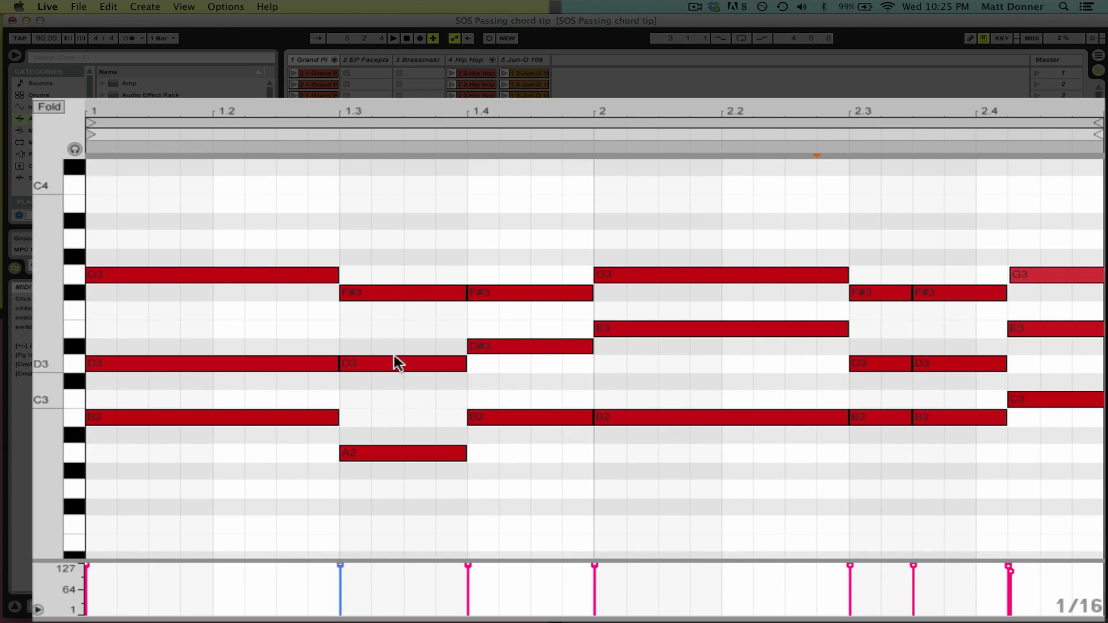
{"action": "left_click", "coordinate": [368, 453]}
{"action": "left_click", "coordinate": [310, 277]}
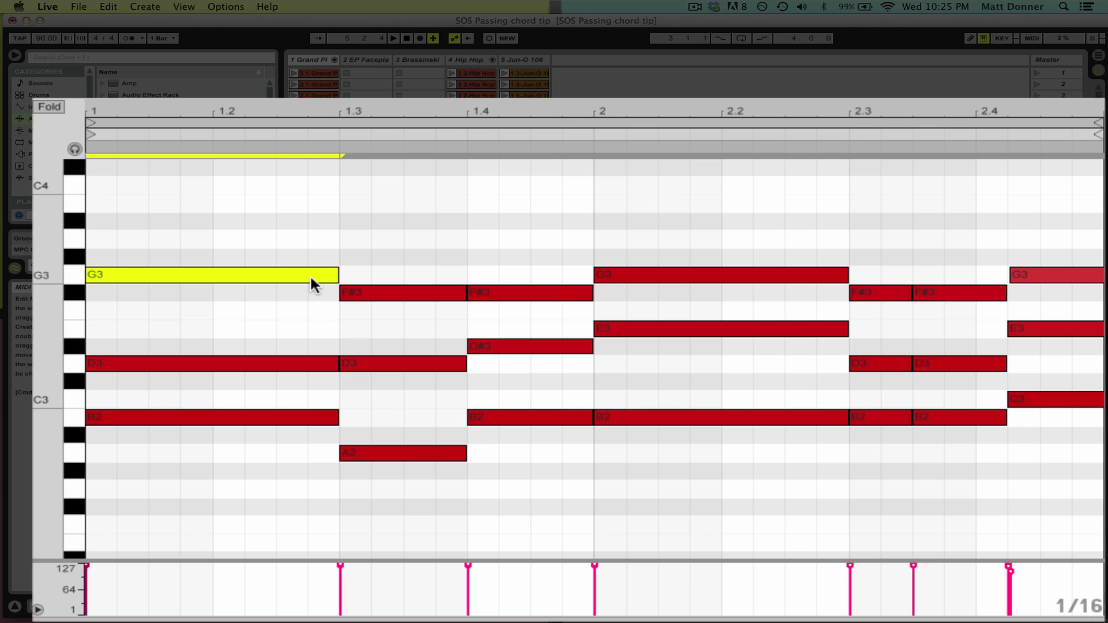
{"action": "left_click_drag", "start_coordinate": [506, 253], "coordinate": [521, 445]}
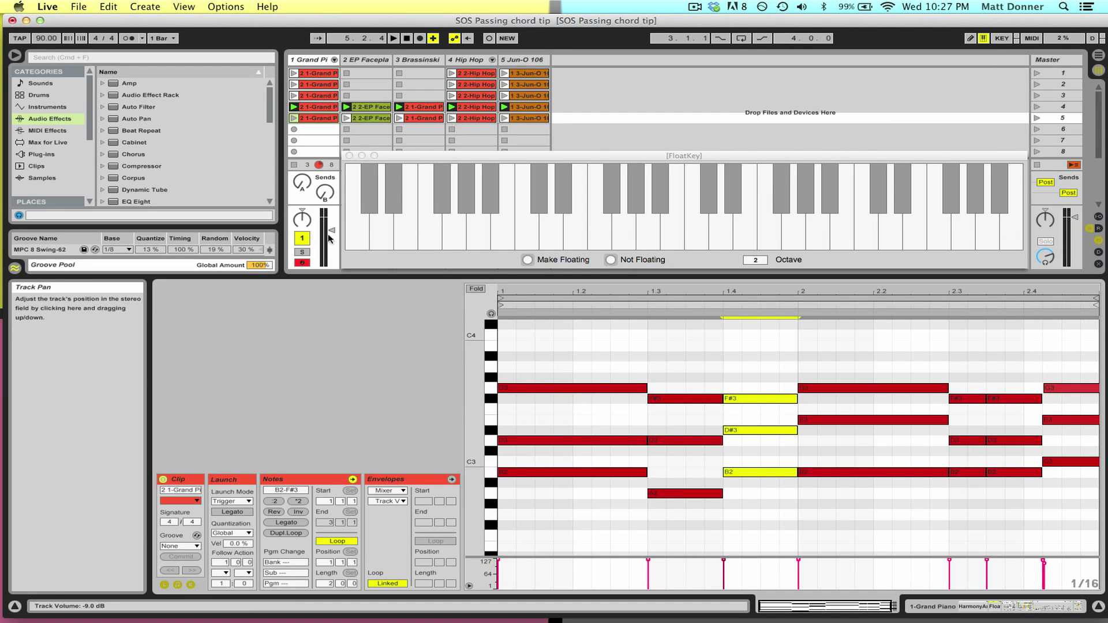
Solo the Grand Piano track, play its fourth and fifth clips separately, and compare their notes
{"action": "left_click", "coordinate": [301, 252]}
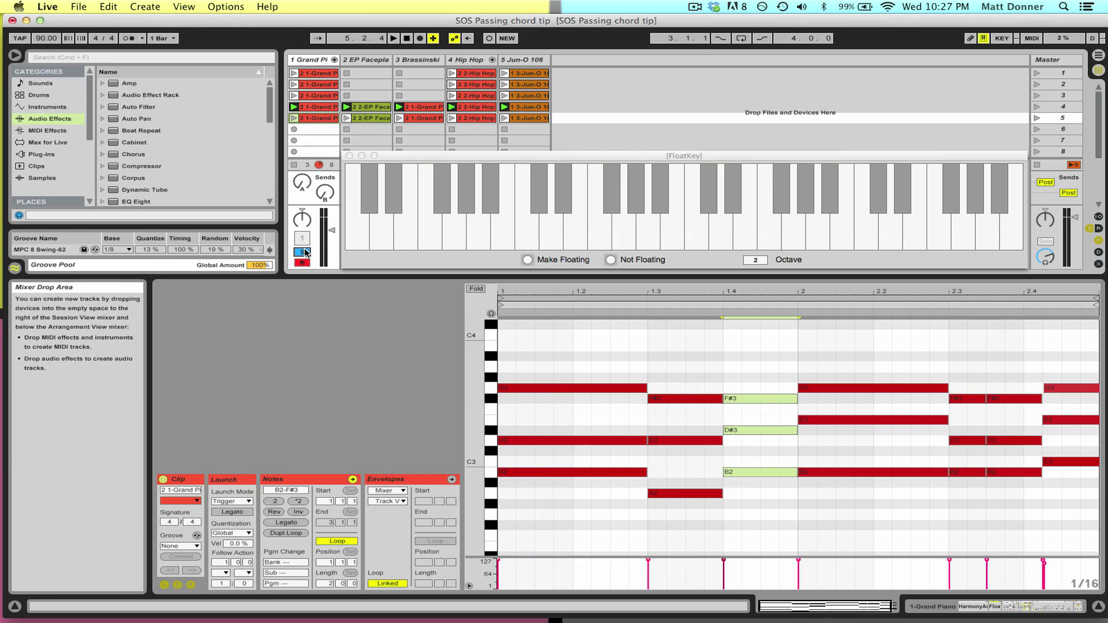
{"action": "left_click", "coordinate": [293, 106]}
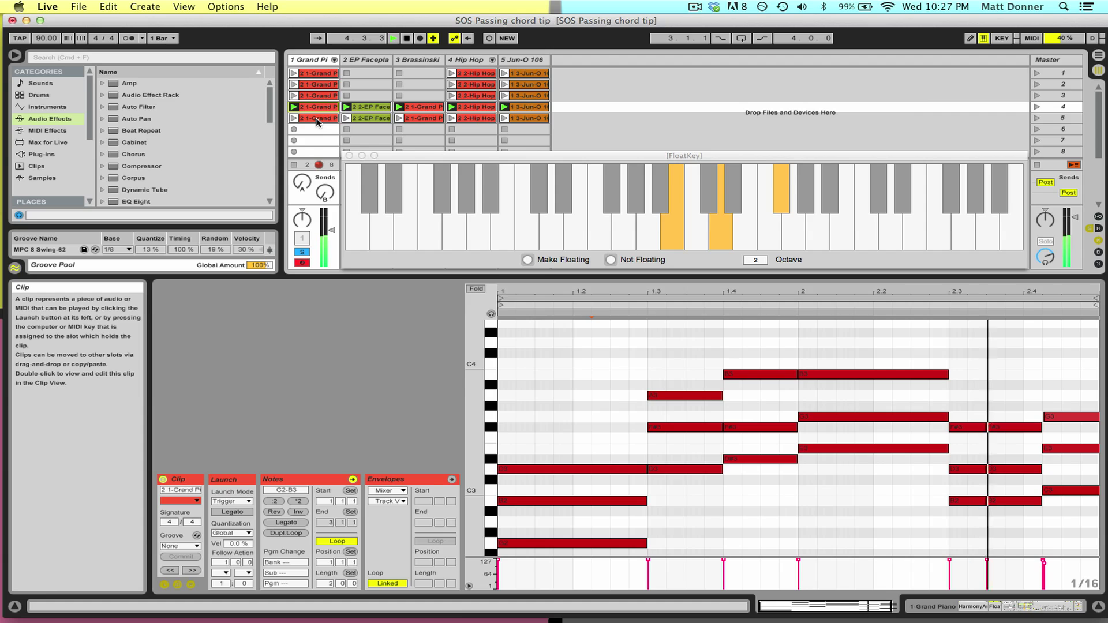
{"action": "key", "text": "space"}
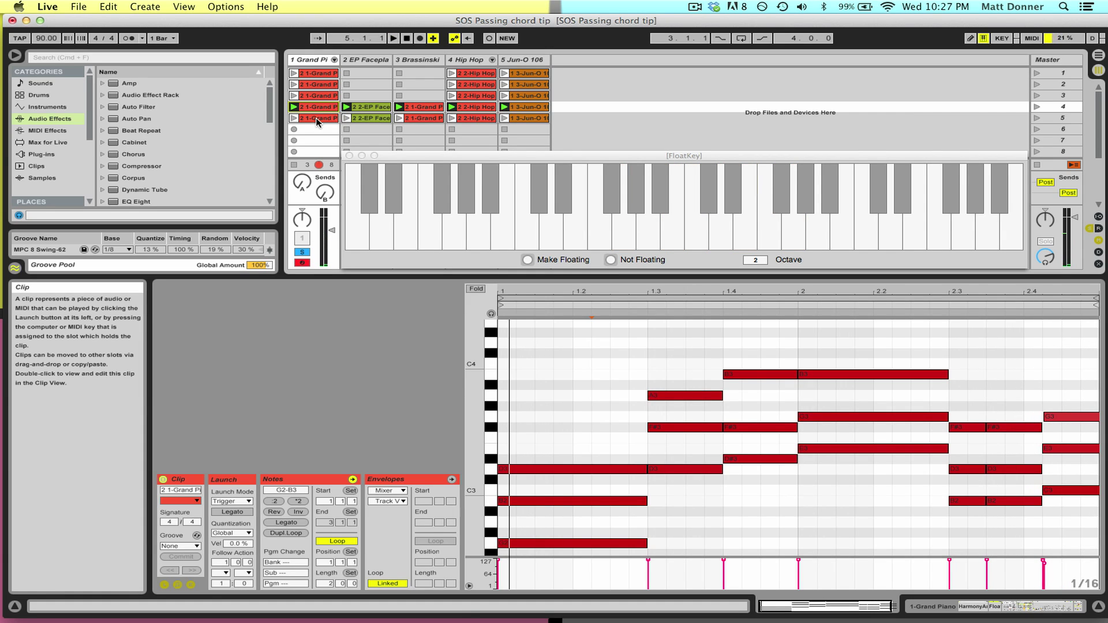
{"action": "left_click", "coordinate": [316, 120]}
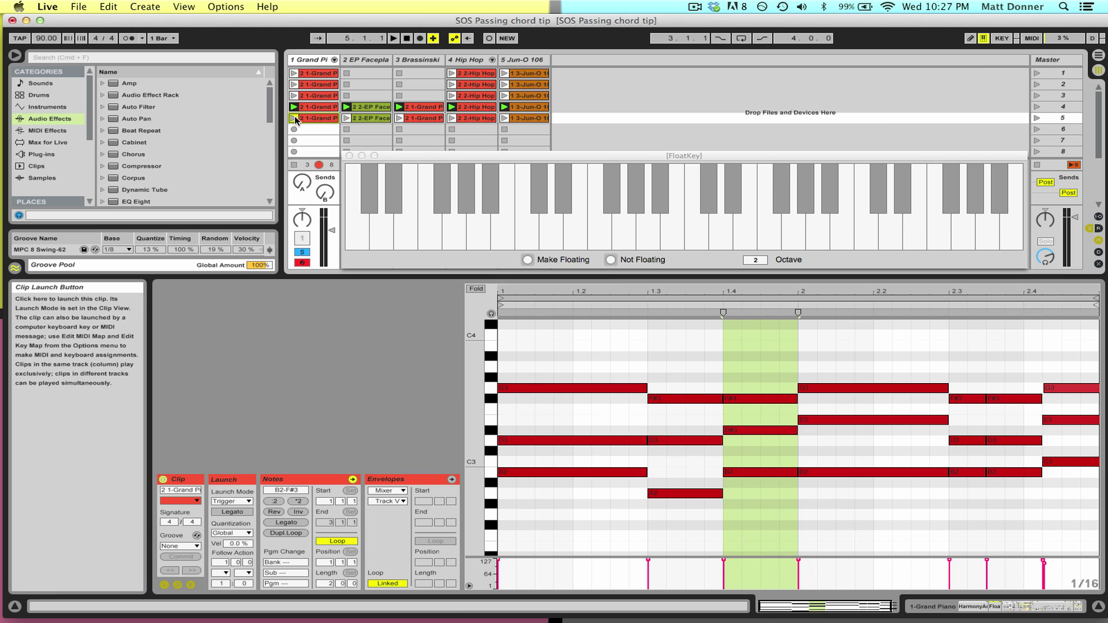
{"action": "left_click", "coordinate": [294, 118]}
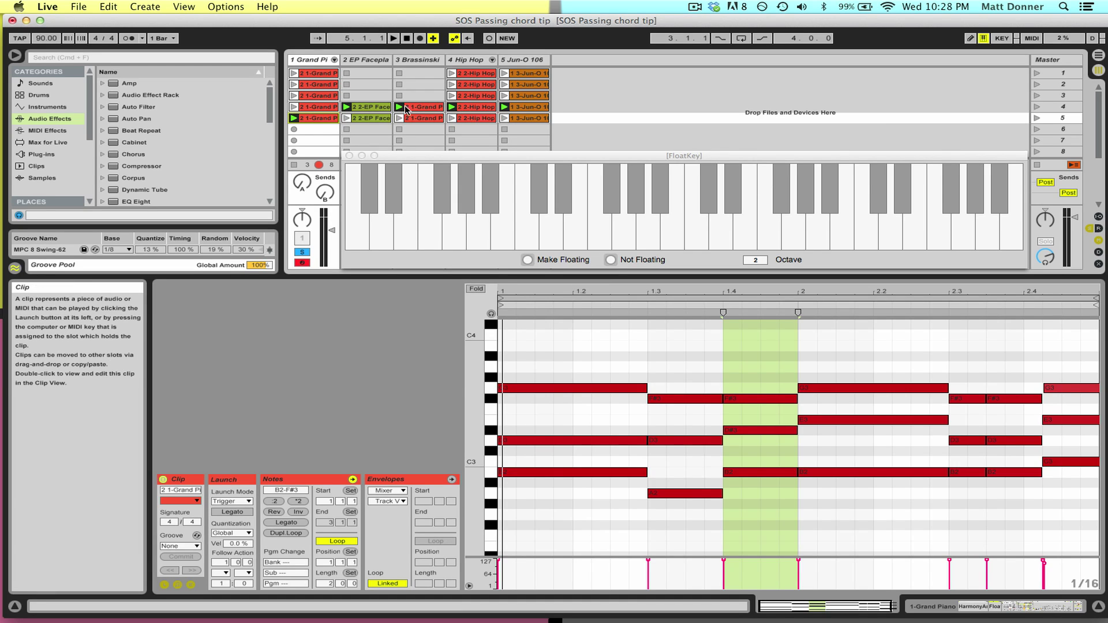
{"action": "left_click", "coordinate": [299, 108]}
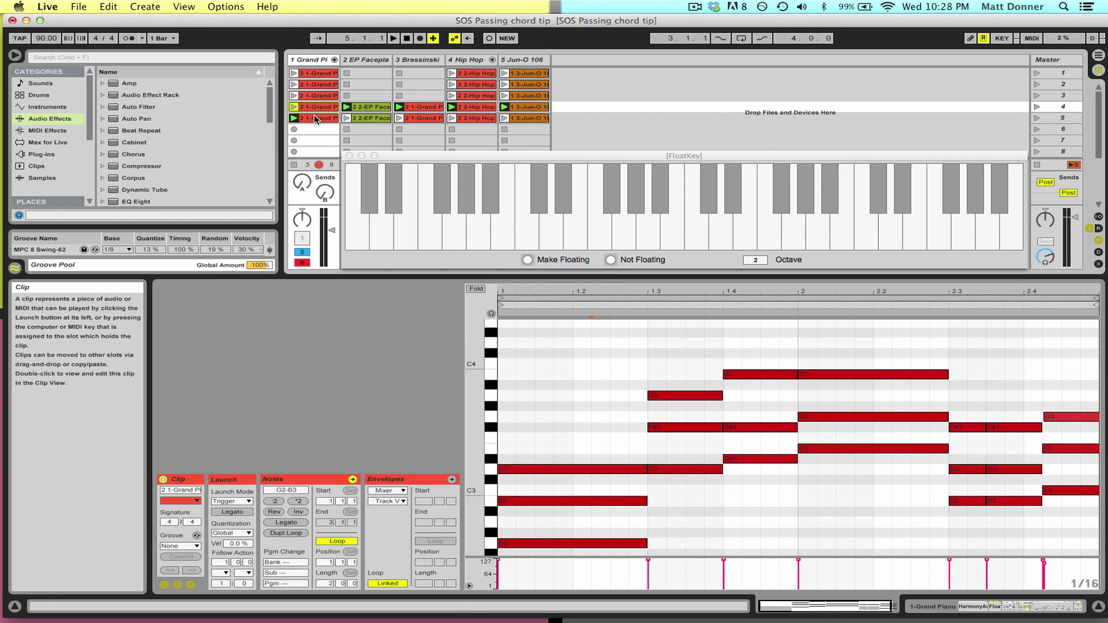
{"action": "left_click", "coordinate": [314, 117]}
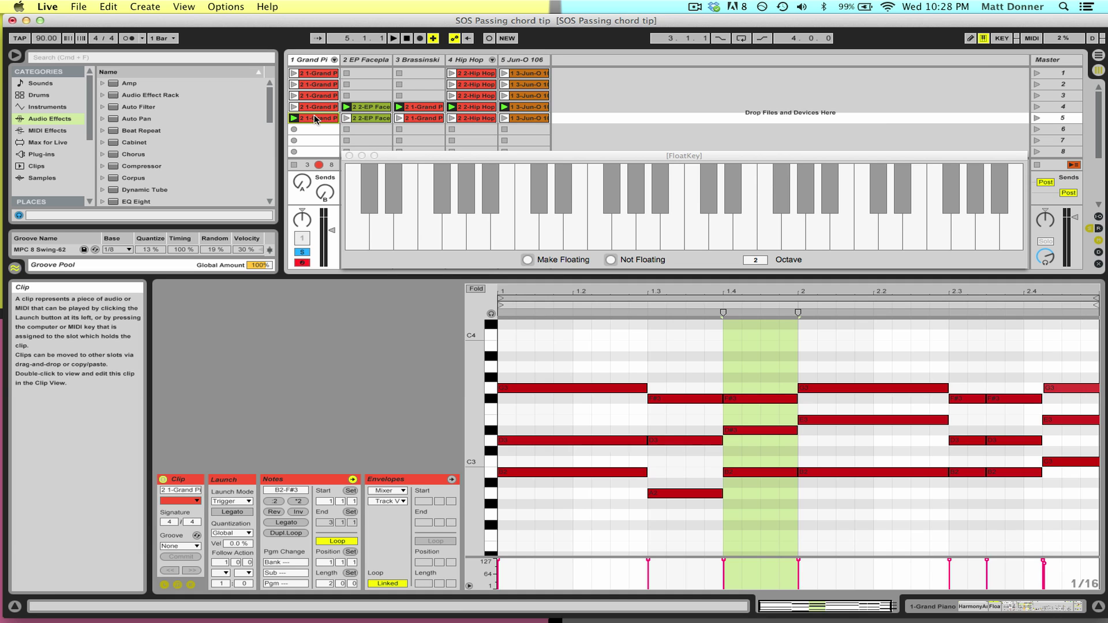
Unsolo the Grand Piano track and move the FloatKey keyboard window off the track mixer controls
{"action": "left_click", "coordinate": [301, 254]}
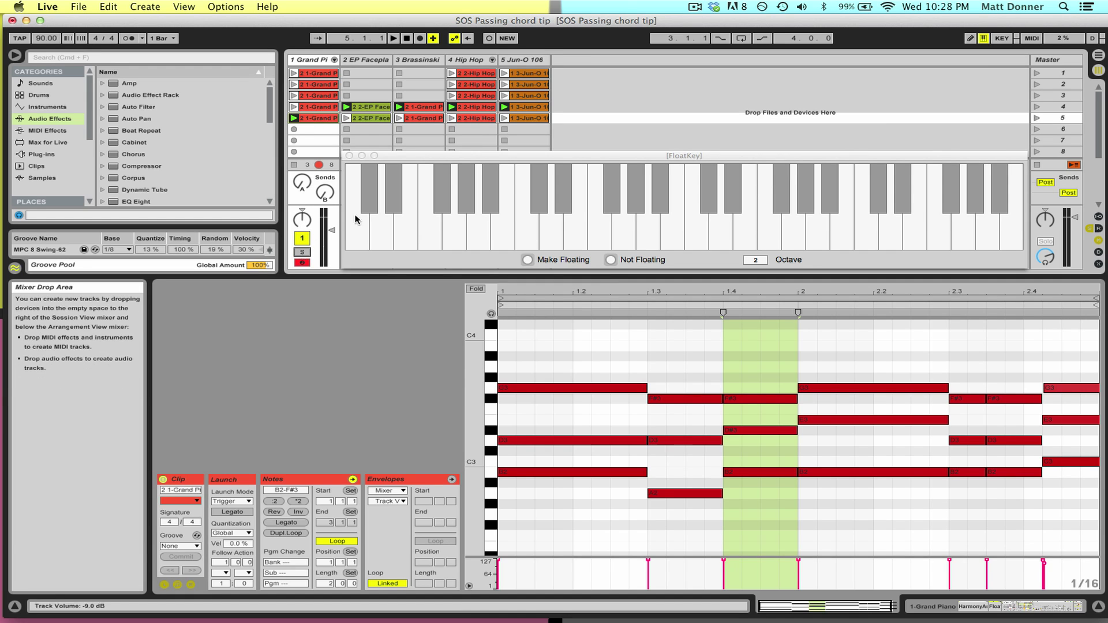
{"action": "left_click", "coordinate": [486, 156]}
{"action": "left_click_drag", "start_coordinate": [486, 155], "coordinate": [201, 260]}
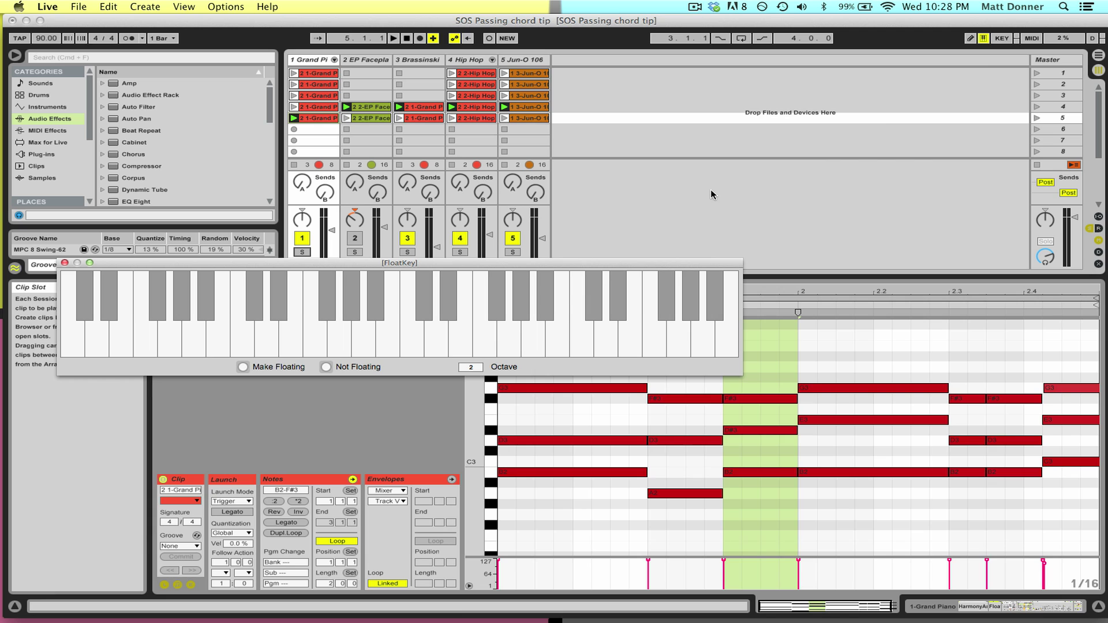
Play scene 5, scene 4 and scene 5 again, view the fifth Brassinski clip, stop playback, and compare the fourth and fifth Grand Piano clips
{"action": "left_click", "coordinate": [1037, 120]}
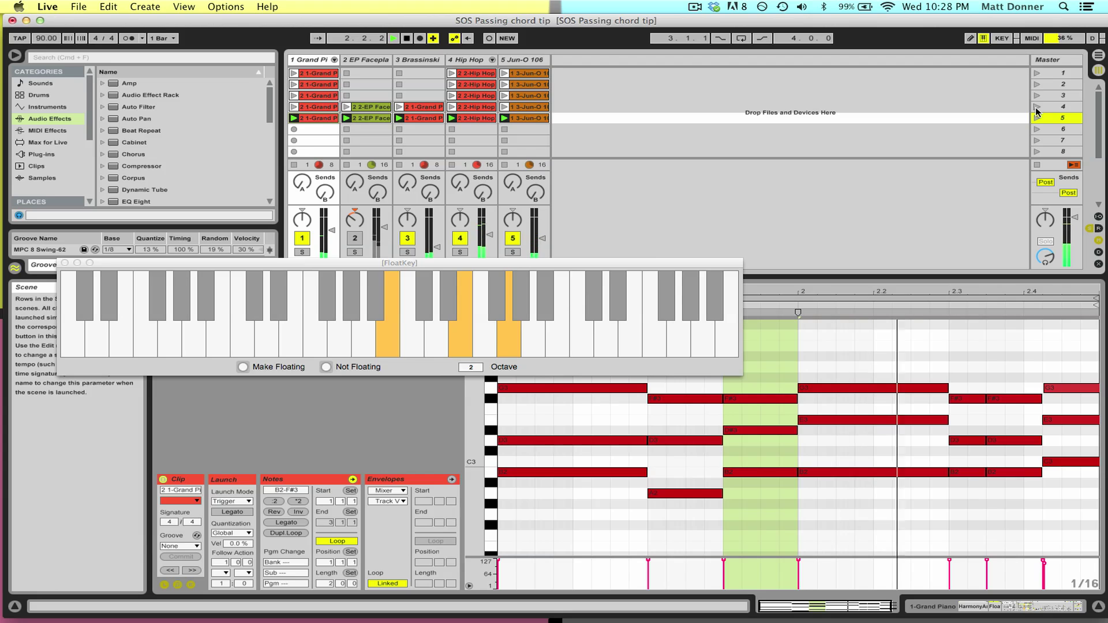
{"action": "left_click", "coordinate": [1037, 108]}
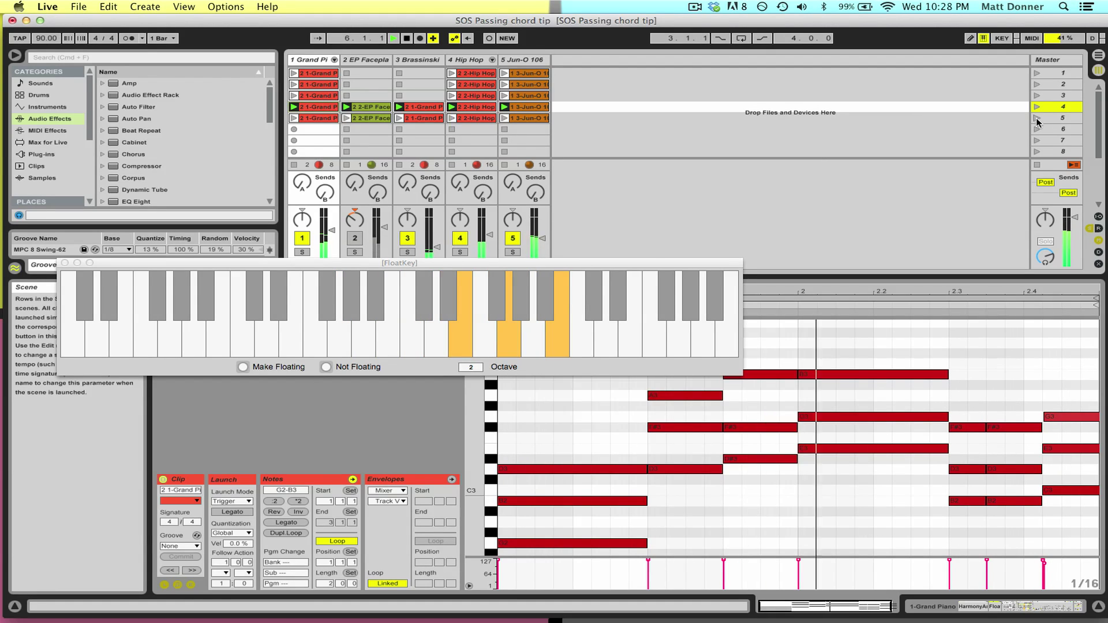
{"action": "left_click", "coordinate": [1037, 118]}
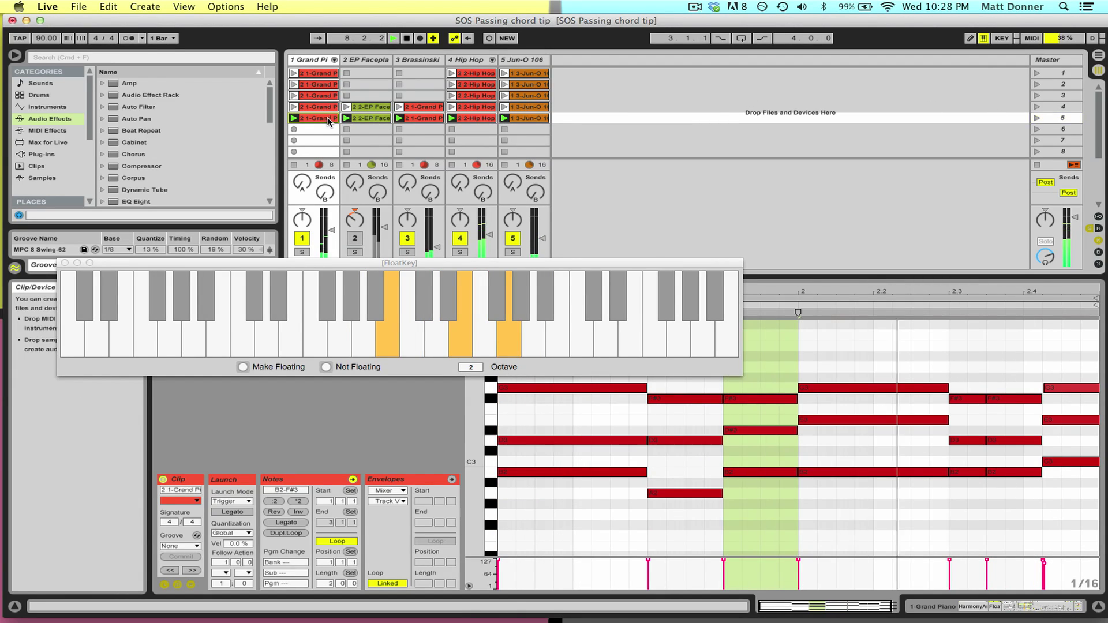
{"action": "left_click", "coordinate": [422, 119]}
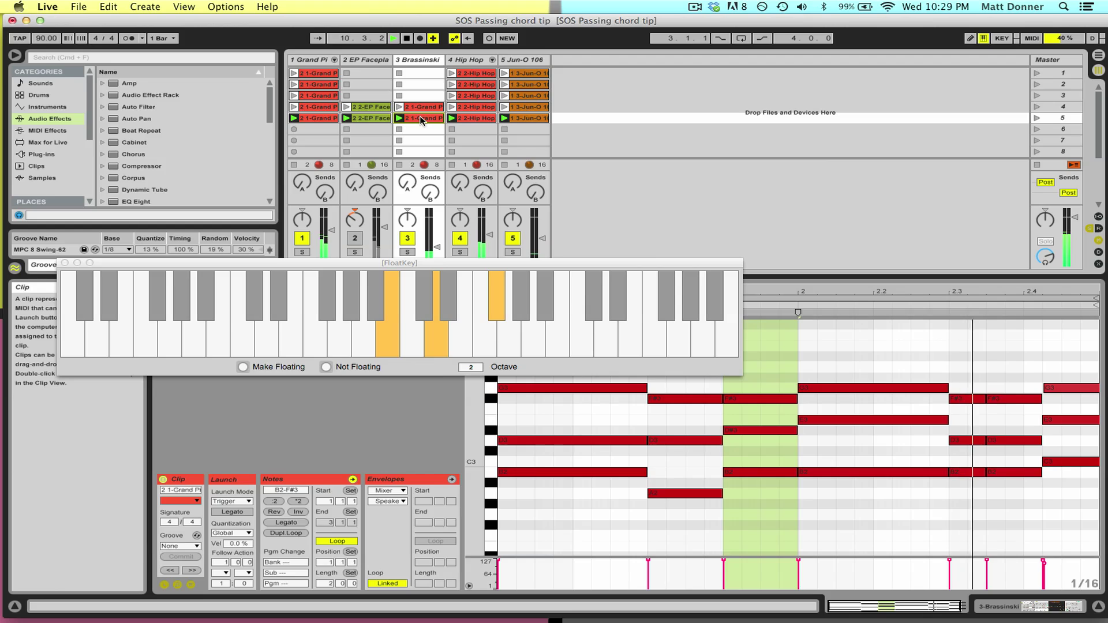
{"action": "key", "text": "space"}
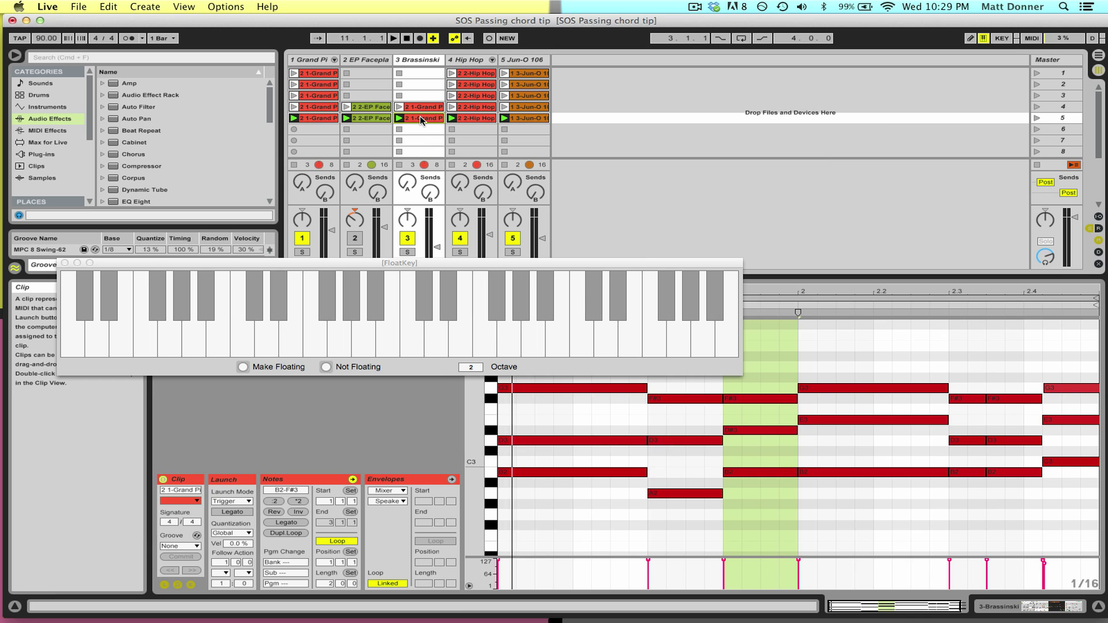
{"action": "left_click", "coordinate": [317, 108]}
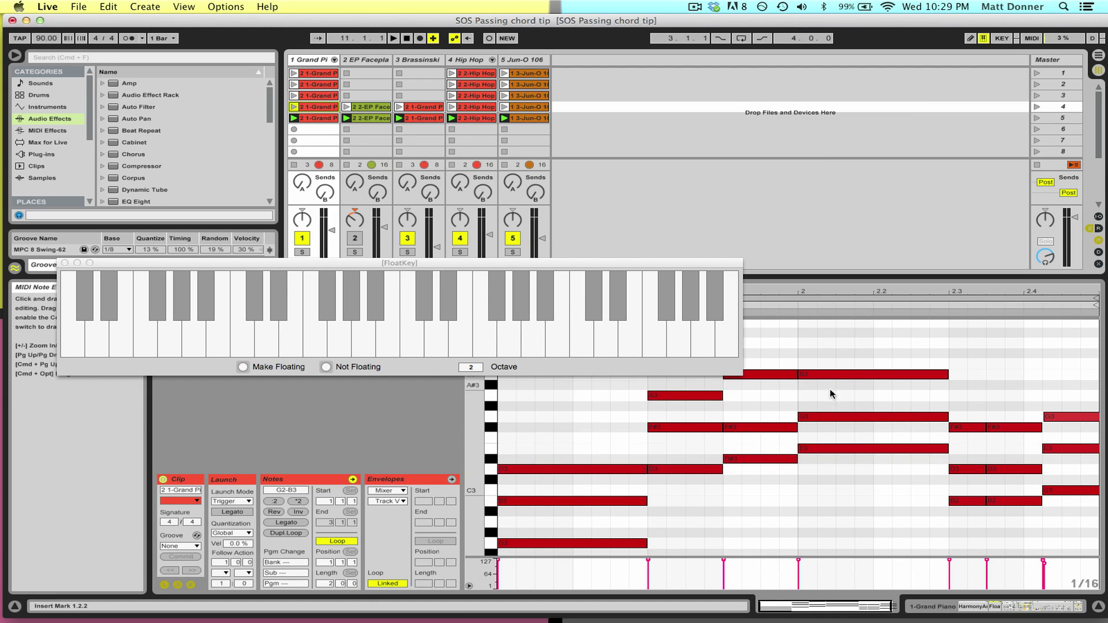
{"action": "left_click", "coordinate": [321, 118]}
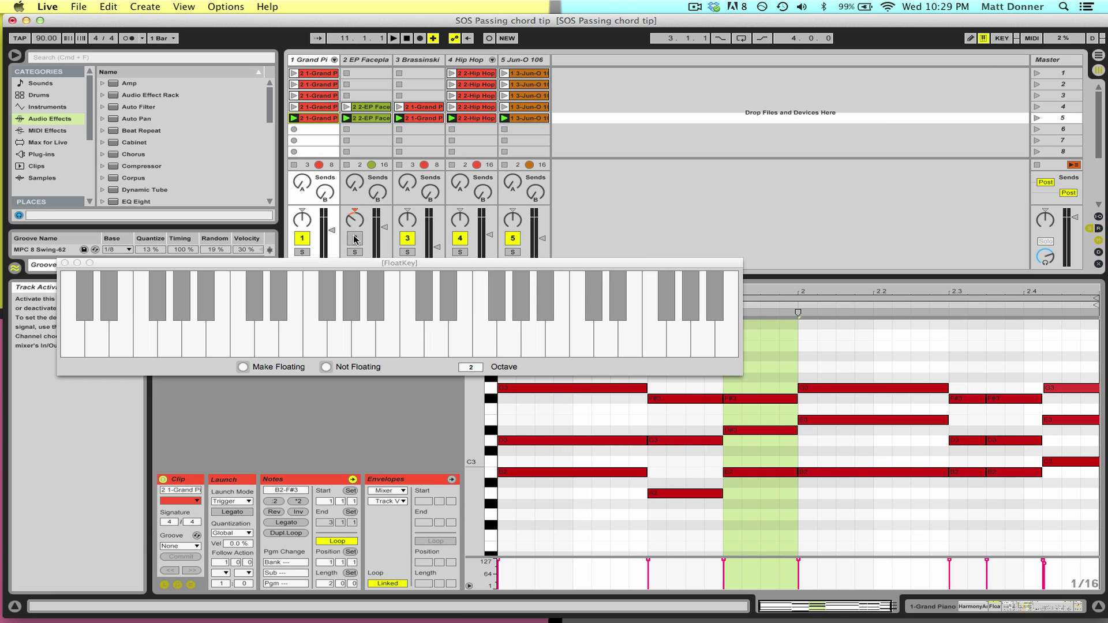
Start playback of scene 5, activate the second (EP) track and adjust its volume to about -10 dB
{"action": "left_click", "coordinate": [392, 40]}
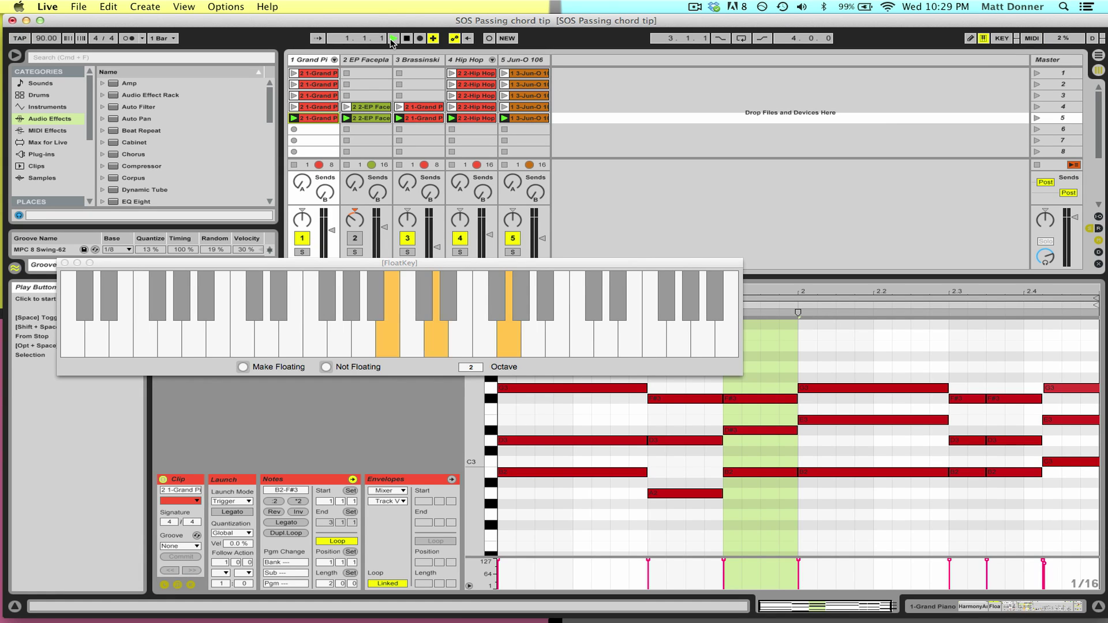
{"action": "left_click", "coordinate": [354, 239]}
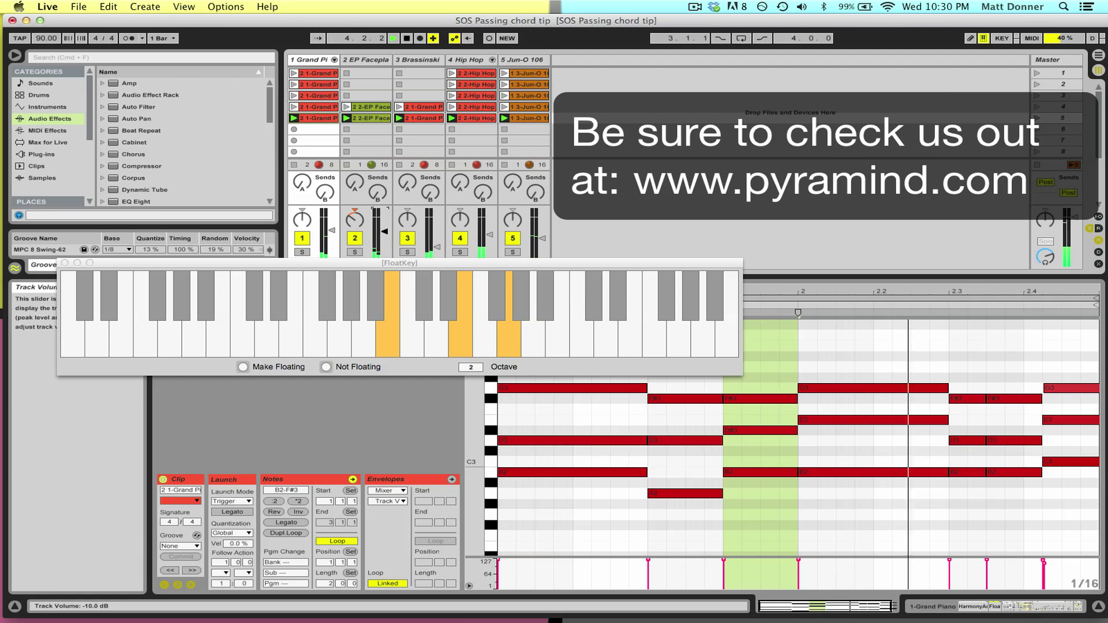
{"action": "left_click_drag", "start_coordinate": [386, 235], "coordinate": [386, 239]}
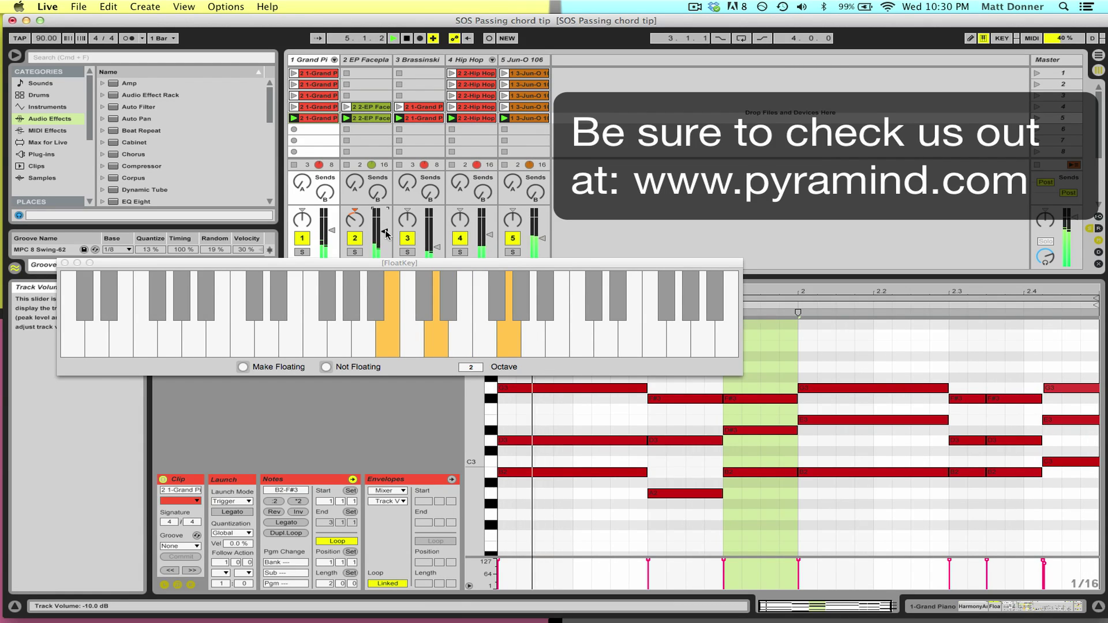